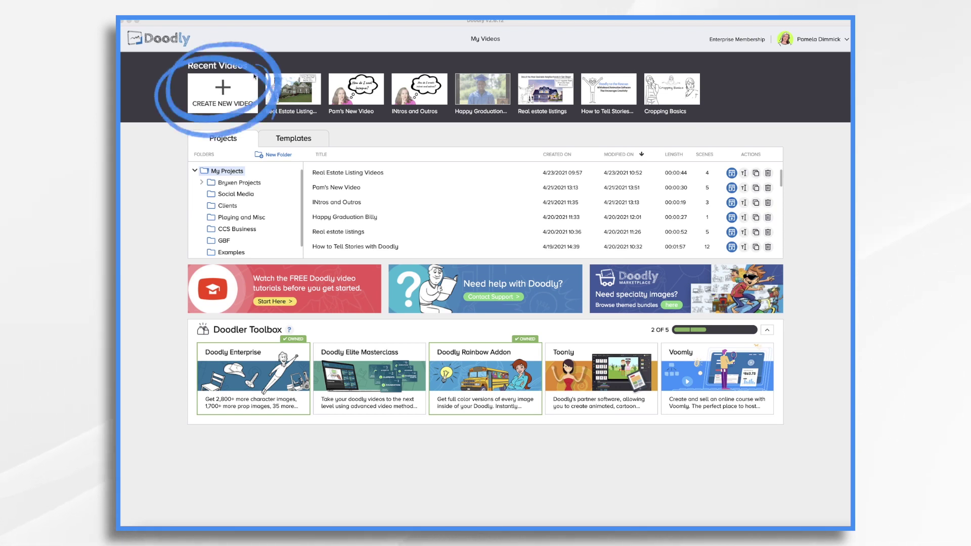
Create a whiteboard video titled 'Happy Mother's Day 2021' at 1080p resolution.
{"action": "left_click", "coordinate": [230, 97]}
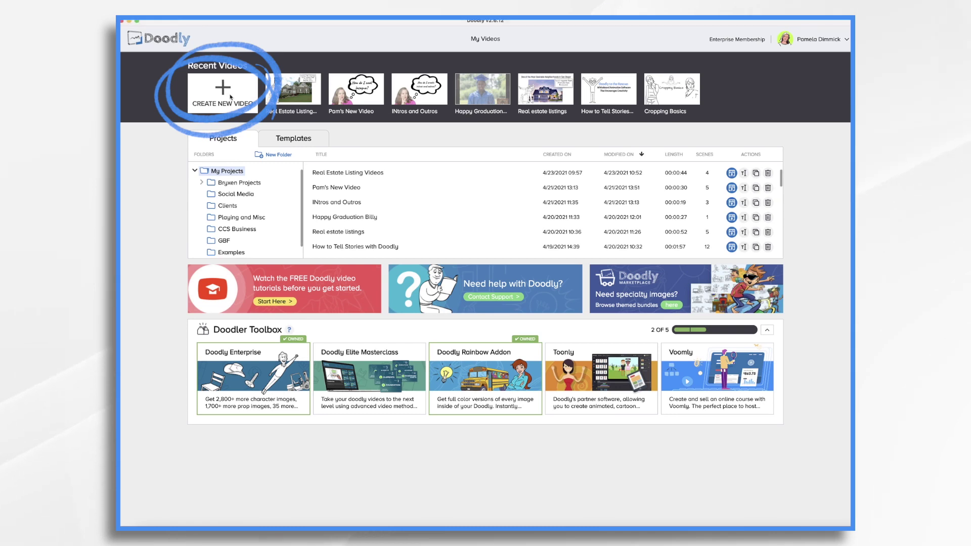
{"action": "left_click", "coordinate": [231, 97]}
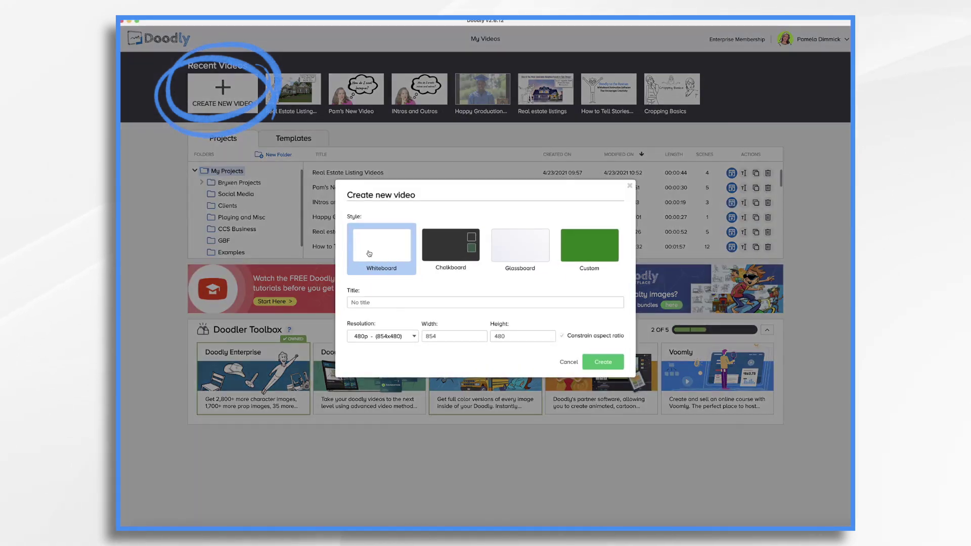
{"action": "left_click", "coordinate": [394, 305]}
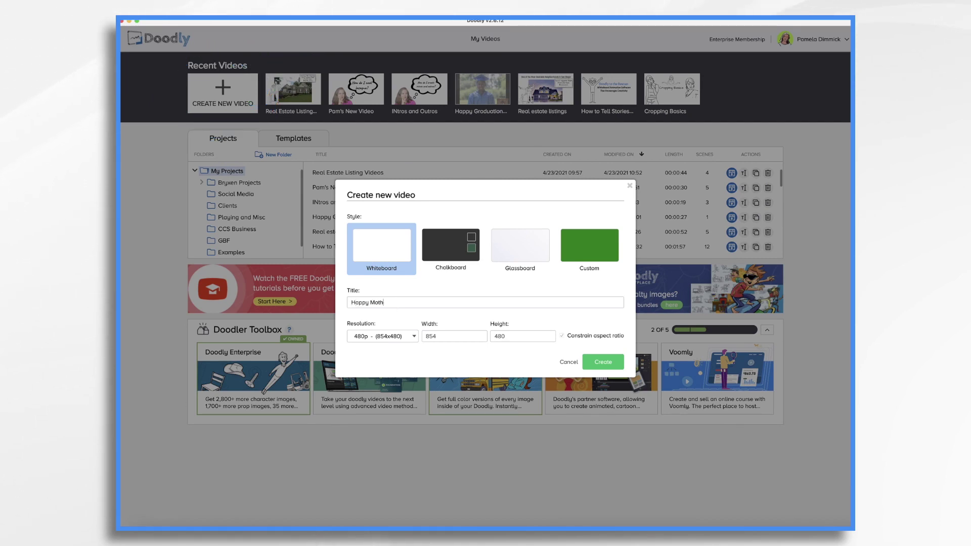
{"action": "left_click", "coordinate": [400, 336]}
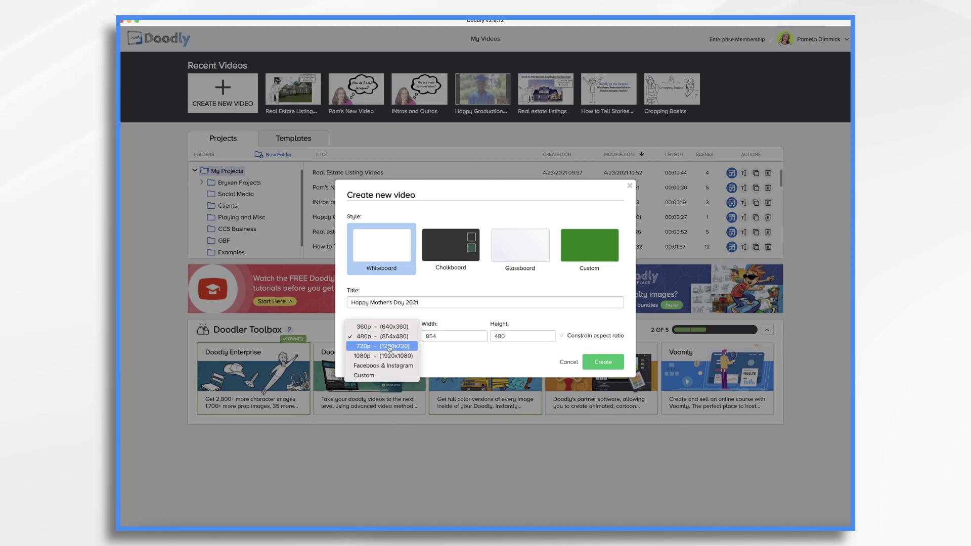
{"action": "left_click", "coordinate": [386, 357]}
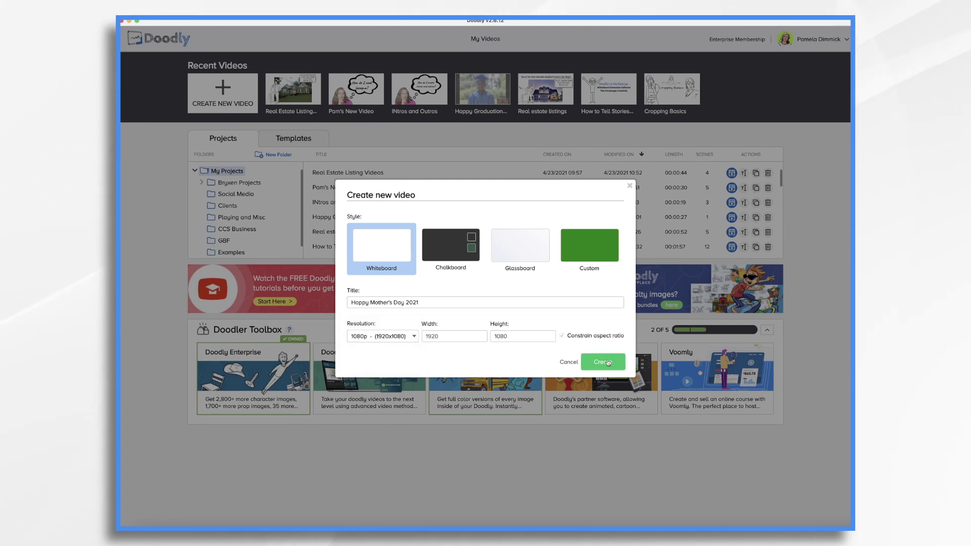
{"action": "left_click", "coordinate": [607, 362]}
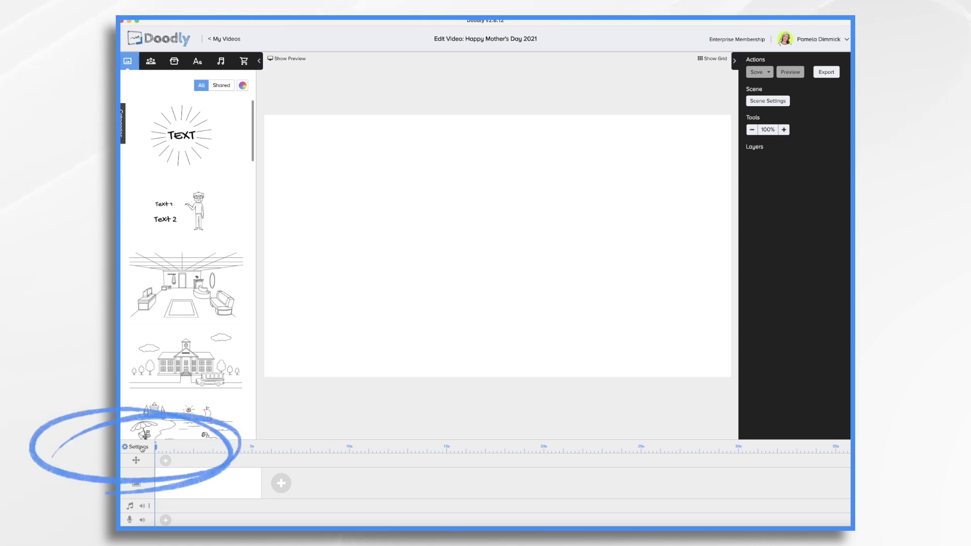
Open the Video Settings dialog from the timeline.
{"action": "left_click", "coordinate": [138, 447]}
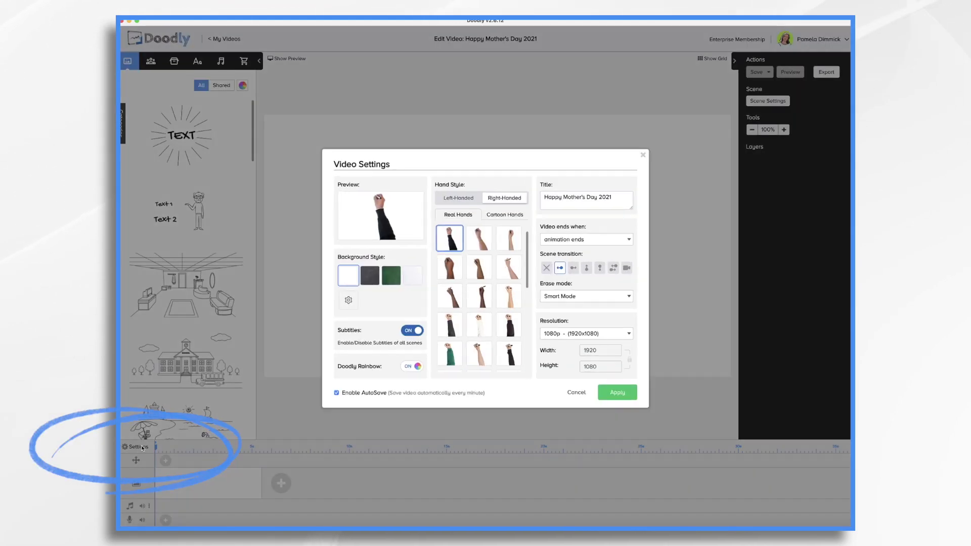
Set Background Style to Custom Image and load the purple floral picture.
{"action": "left_click", "coordinate": [348, 302]}
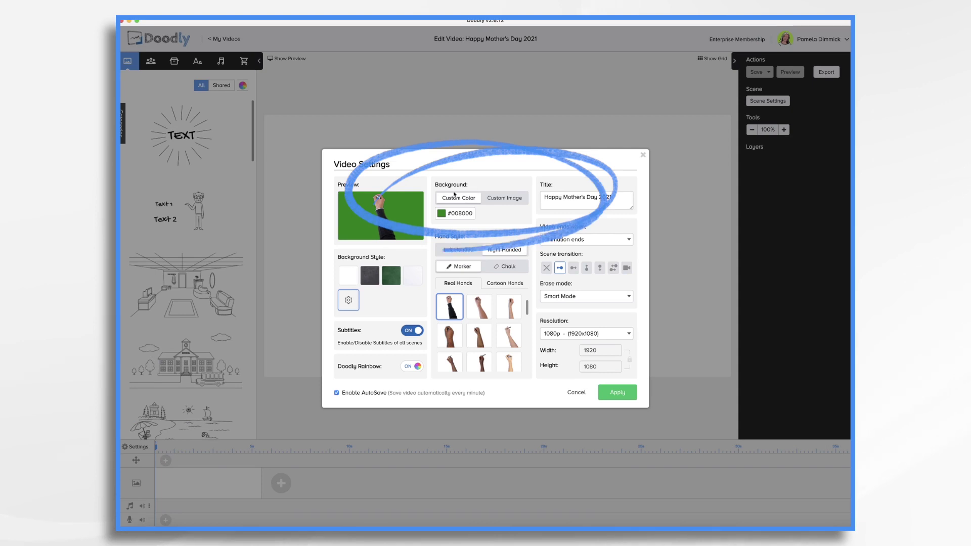
{"action": "left_click", "coordinate": [510, 200]}
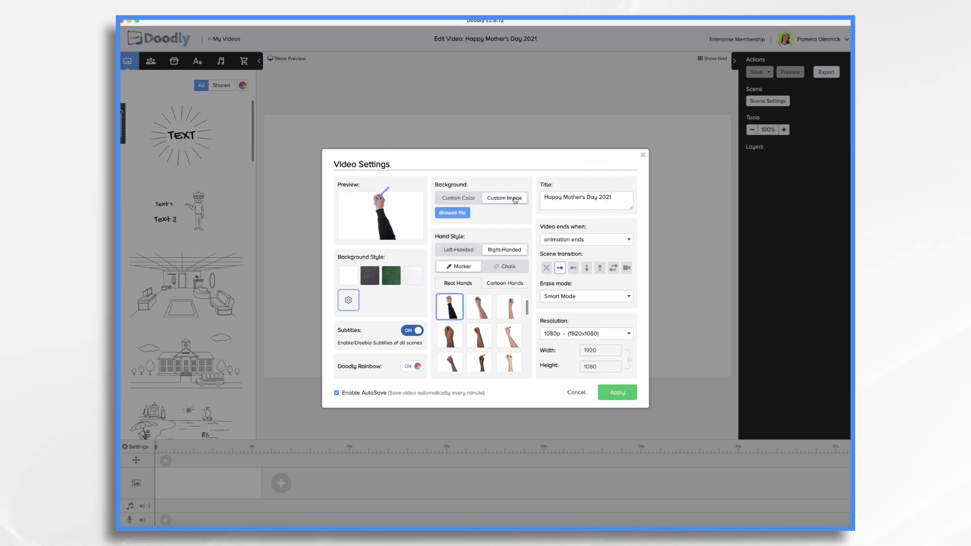
{"action": "left_click", "coordinate": [455, 213]}
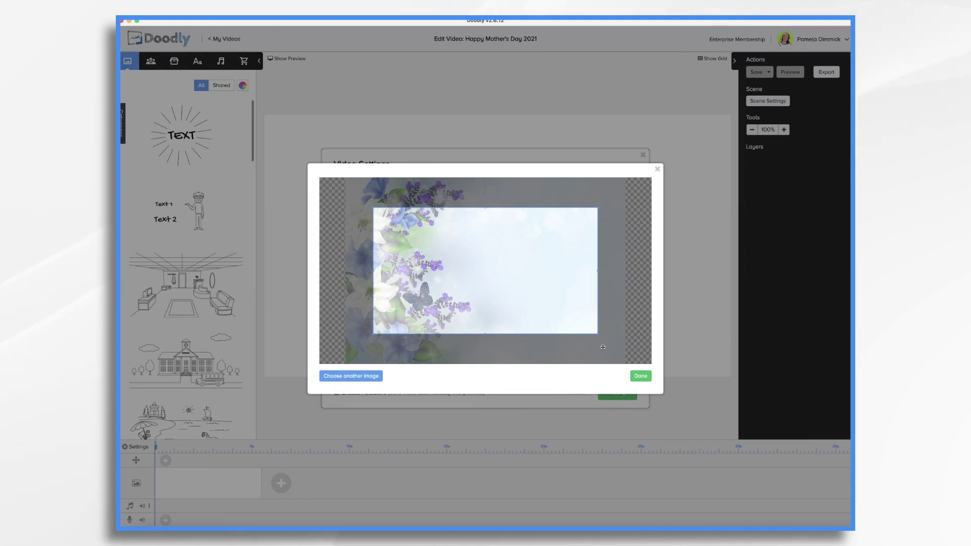
Crop the floral image to the upper flowers, butterfly and soft blue area, then confirm.
{"action": "left_click_drag", "start_coordinate": [457, 287], "coordinate": [465, 219]}
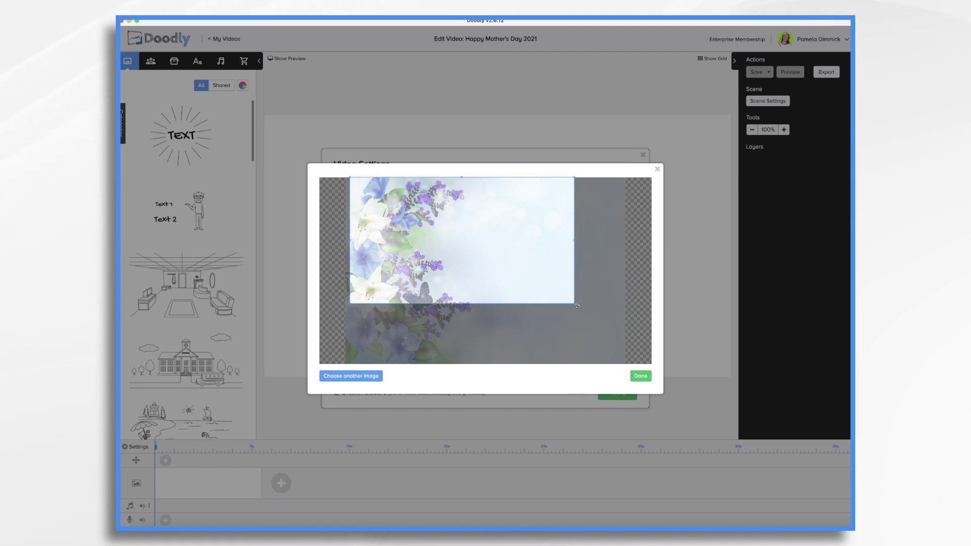
{"action": "mouse_move", "coordinate": [579, 307]}
{"action": "left_mouse_down"}
{"action": "mouse_move", "coordinate": [644, 354]}
{"action": "mouse_move", "coordinate": [603, 321]}
{"action": "mouse_move", "coordinate": [623, 325]}
{"action": "left_mouse_up"}
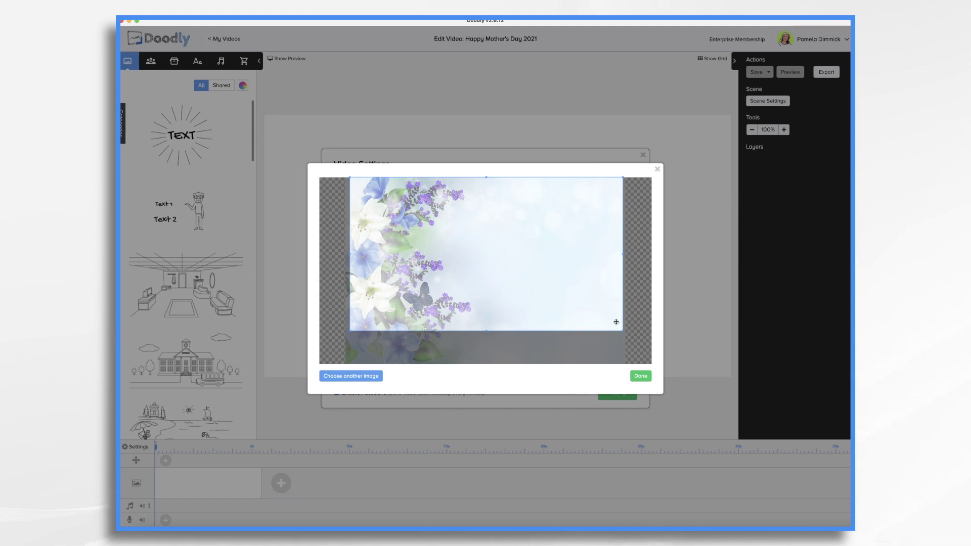
{"action": "mouse_move", "coordinate": [570, 295]}
{"action": "left_mouse_down"}
{"action": "mouse_move", "coordinate": [570, 327]}
{"action": "mouse_move", "coordinate": [568, 288]}
{"action": "left_mouse_up"}
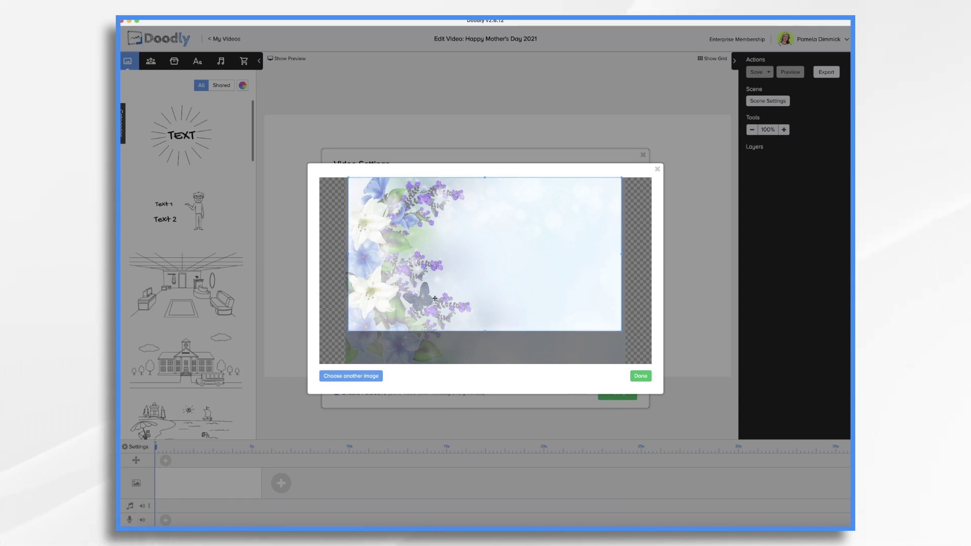
{"action": "left_click", "coordinate": [641, 377]}
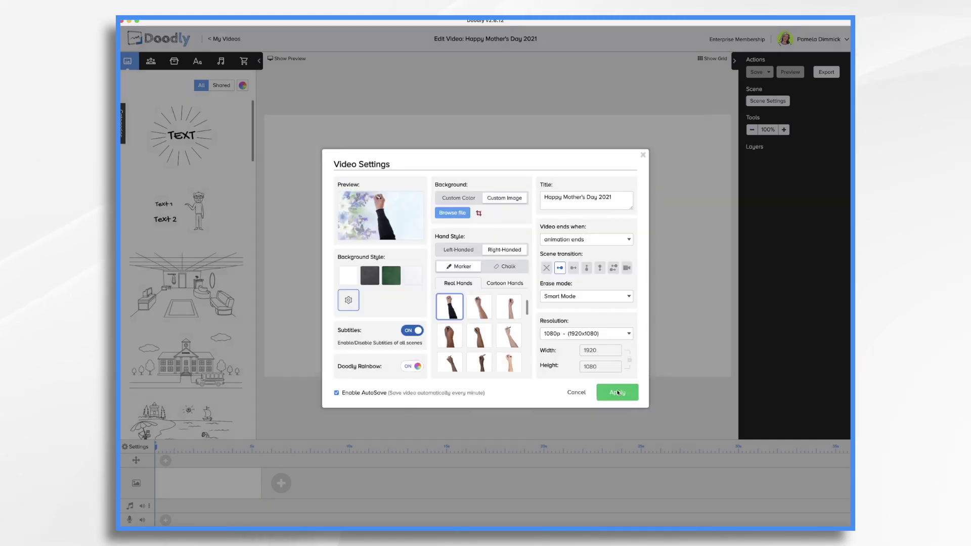
Apply the floral background, add a second scene to the timeline, and save the video.
{"action": "left_click", "coordinate": [618, 393]}
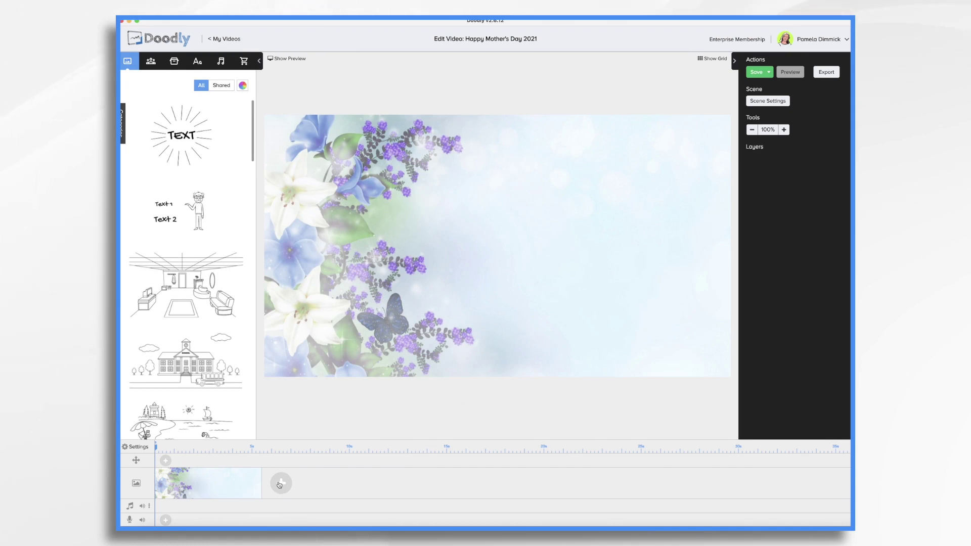
{"action": "left_click", "coordinate": [281, 483]}
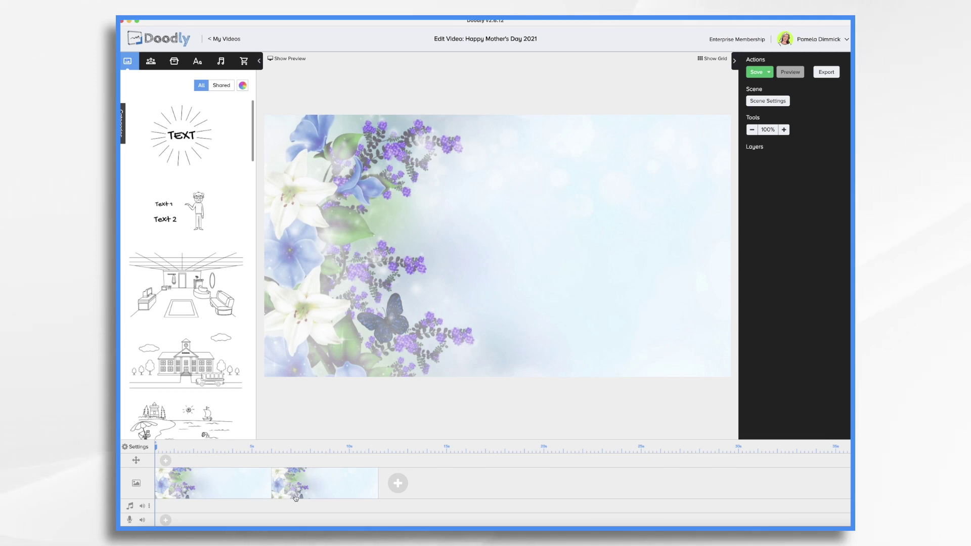
{"action": "key", "text": "super+s"}
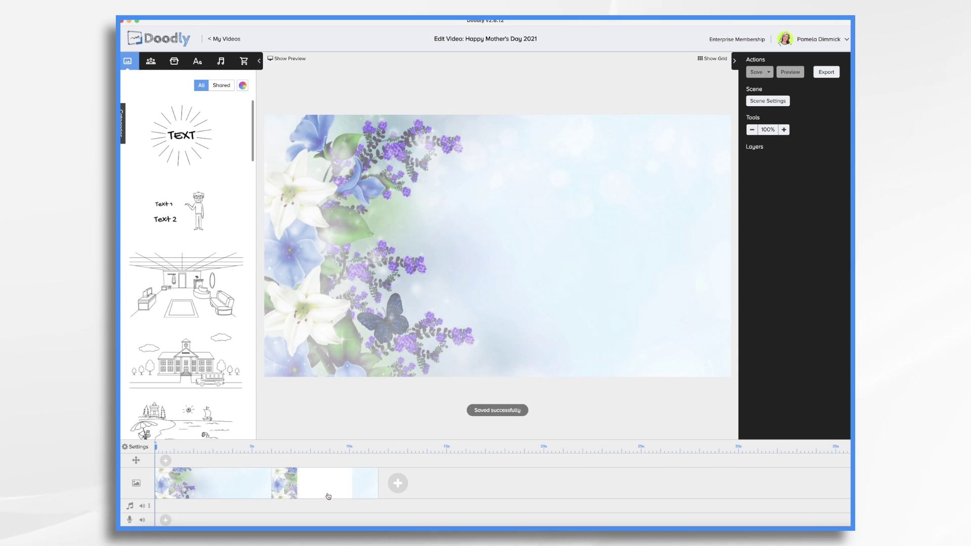
{"action": "left_click", "coordinate": [197, 63]}
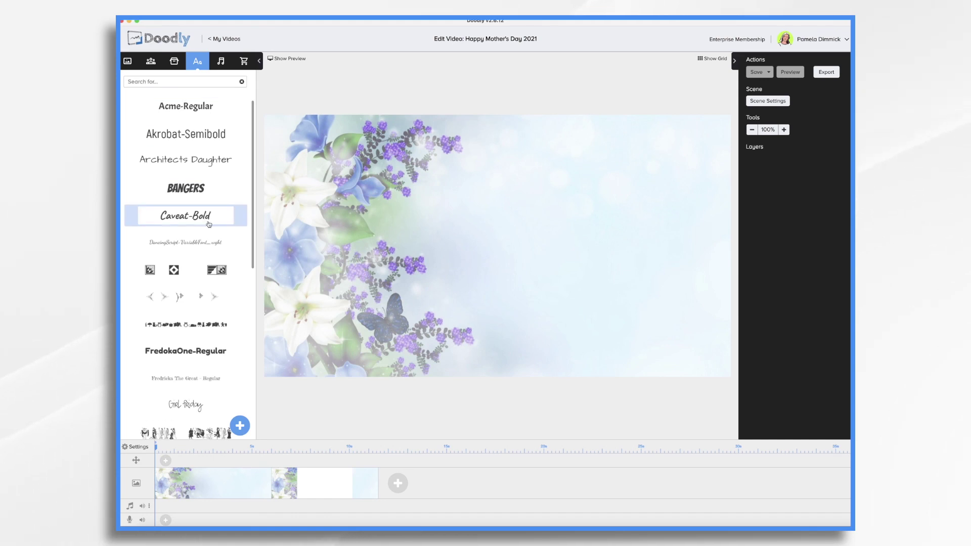
Place a Kristi script text placeholder in the centre of the floral scene.
{"action": "scroll", "coordinate": [212, 232], "scroll_direction": "down", "scroll_amount": 2}
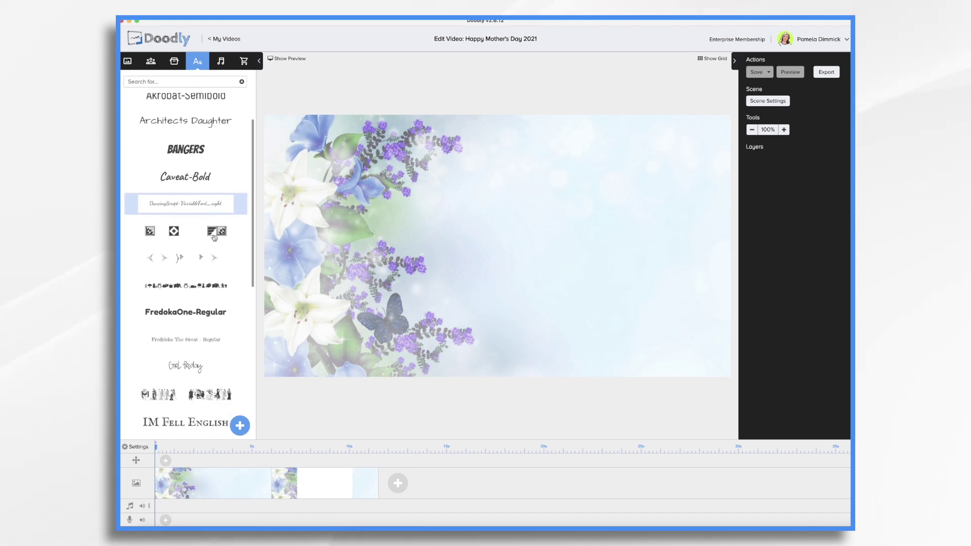
{"action": "scroll", "coordinate": [214, 238], "scroll_direction": "down", "scroll_amount": 10}
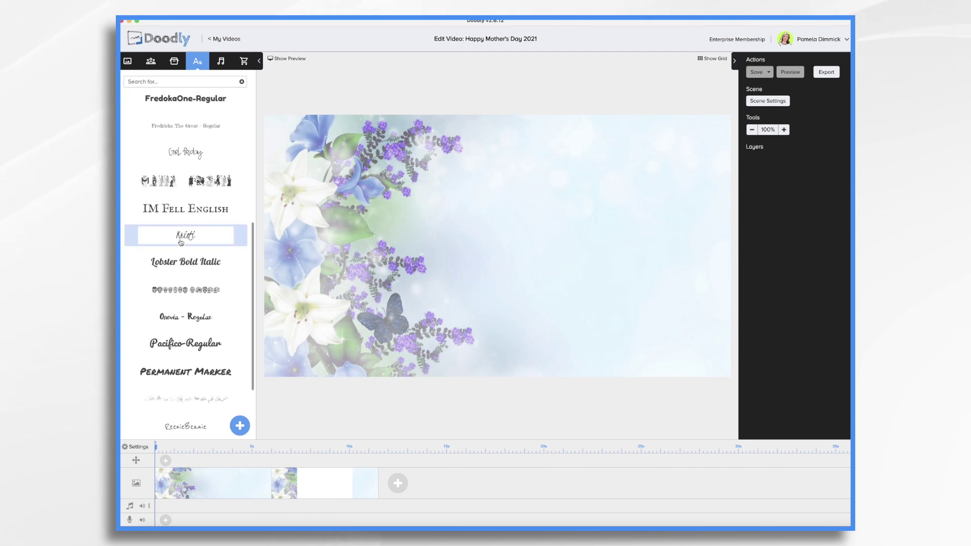
{"action": "left_click_drag", "start_coordinate": [184, 237], "coordinate": [525, 244]}
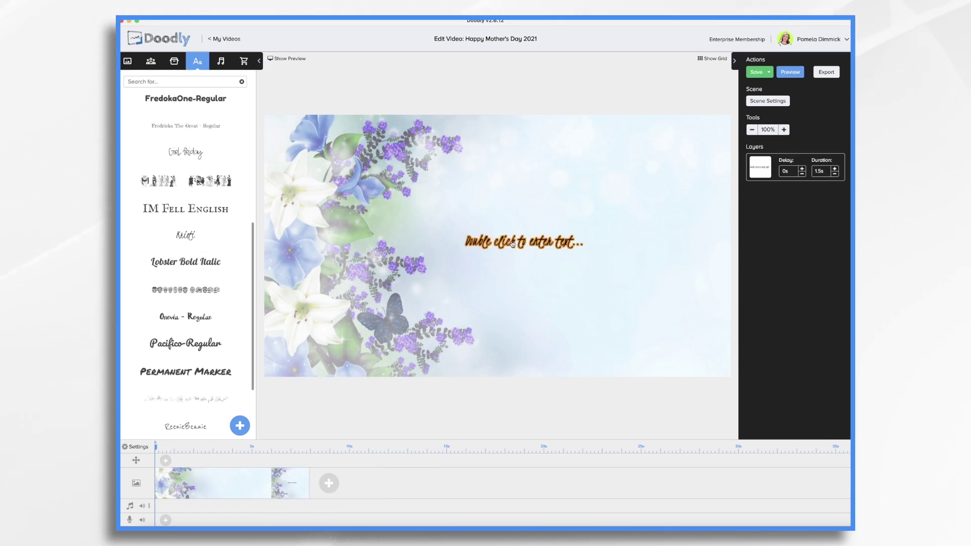
Replace the placeholder wording with the pasted Mother's Day letter.
{"action": "left_click", "coordinate": [512, 241]}
{"action": "double_click", "coordinate": [512, 242]}
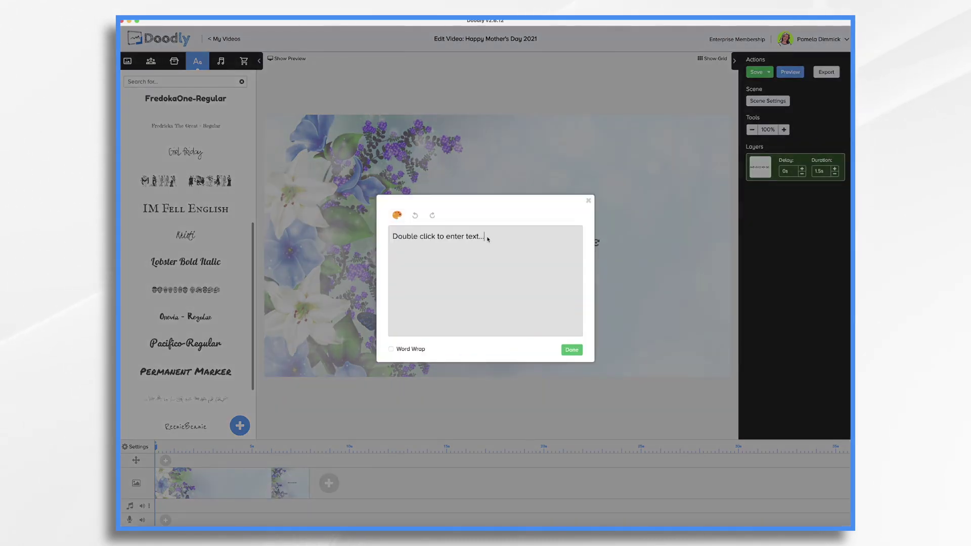
{"action": "key", "text": "BackSpace"}
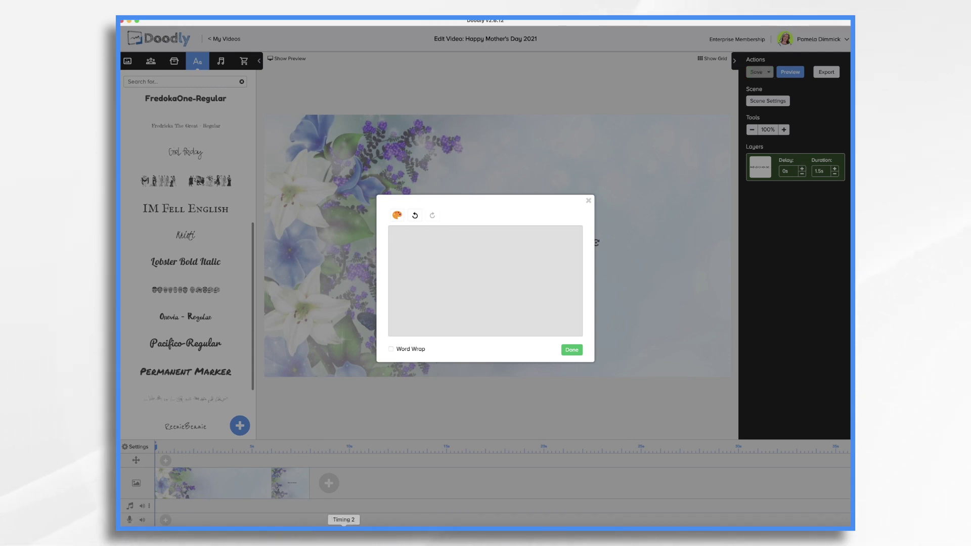
{"action": "type", "text": "To my wonderful mother,  Thank you for being there to support me all these years. You have been the most important person in my life and I am grateful for everything that you have done.  I love you so much and couldn’t have asked for a better mom. I hope that this Mother’s Day is full of happiness and joy!"}
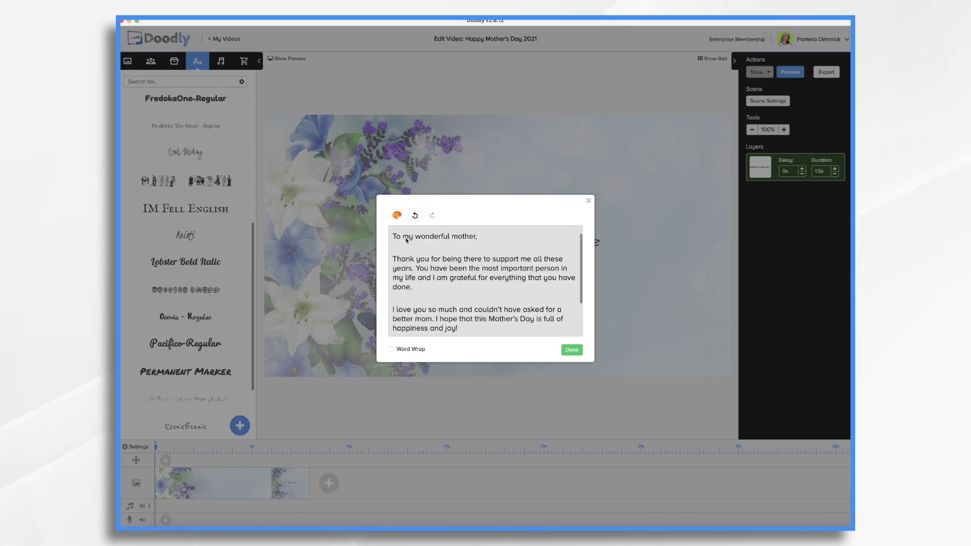
{"action": "scroll", "coordinate": [471, 304], "scroll_direction": "down", "scroll_amount": 3}
{"action": "scroll", "coordinate": [478, 324], "scroll_direction": "up", "scroll_amount": 3}
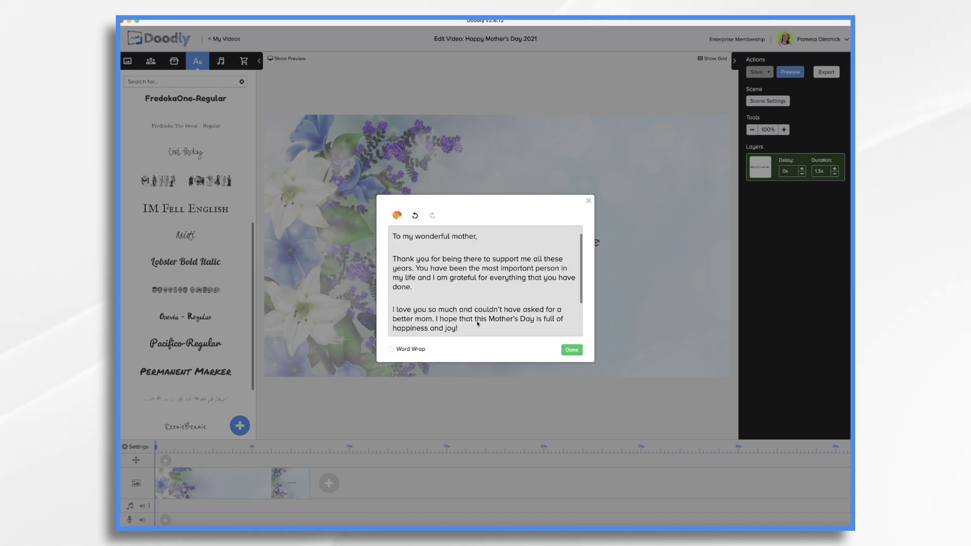
{"action": "scroll", "coordinate": [478, 324], "scroll_direction": "down", "scroll_amount": 3}
{"action": "scroll", "coordinate": [478, 324], "scroll_direction": "up", "scroll_amount": 3}
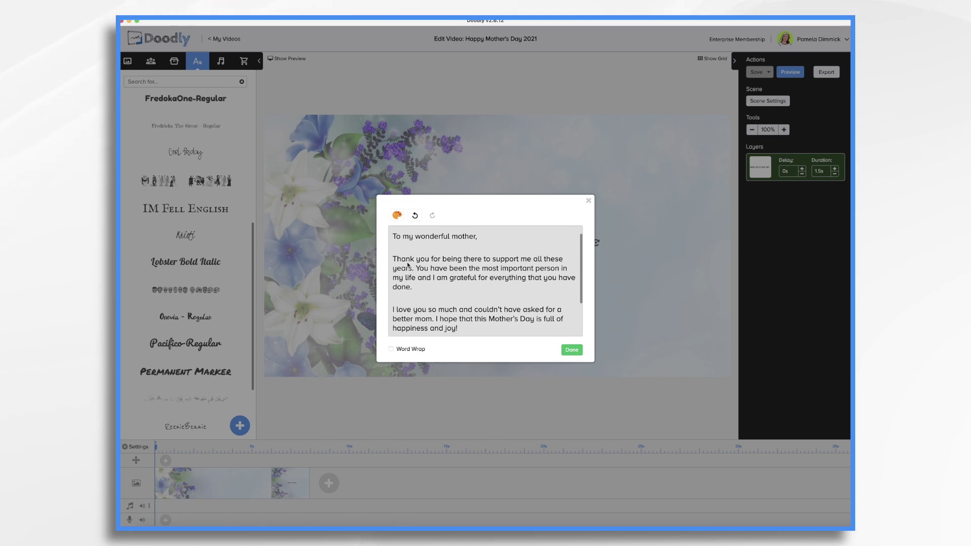
{"action": "scroll", "coordinate": [450, 311], "scroll_direction": "down", "scroll_amount": 2}
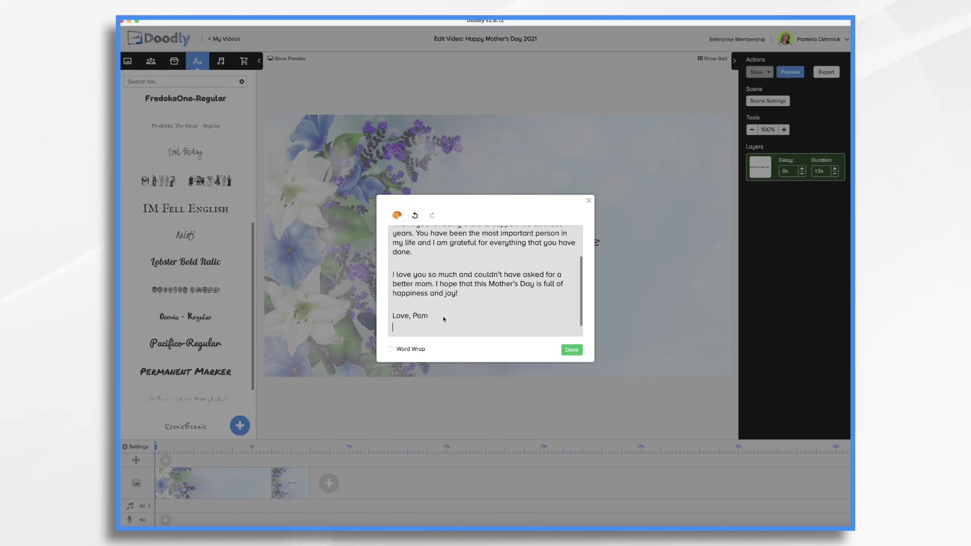
Trim the text to just 'To my wonderful mother,' and confirm.
{"action": "left_click_drag", "start_coordinate": [445, 319], "coordinate": [393, 262]}
{"action": "key", "text": "BackSpace"}
{"action": "left_click", "coordinate": [572, 350]}
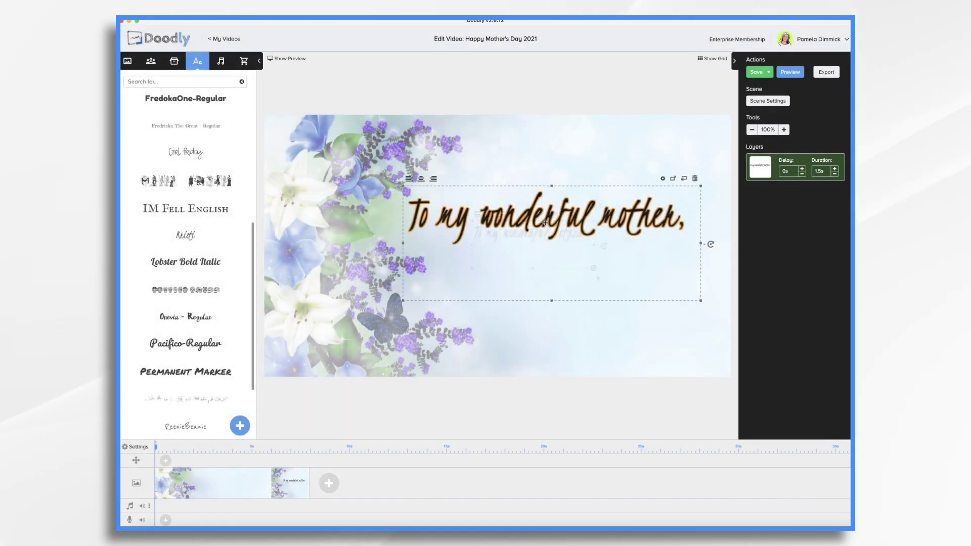
Capitalise 'My' and 'Mother' in the greeting, then drag its scene to the timeline start.
{"action": "double_click", "coordinate": [510, 256]}
{"action": "left_click", "coordinate": [409, 236]}
{"action": "key", "text": "BackSpace"}
{"action": "type", "text": "My Wonderful mother,"}
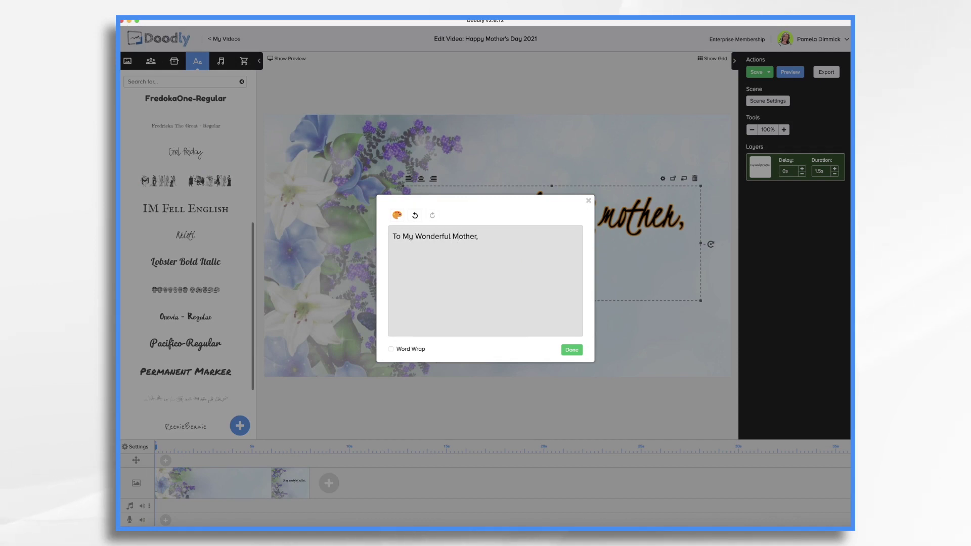
{"action": "key", "text": "BackSpace"}
{"action": "type", "text": "M"}
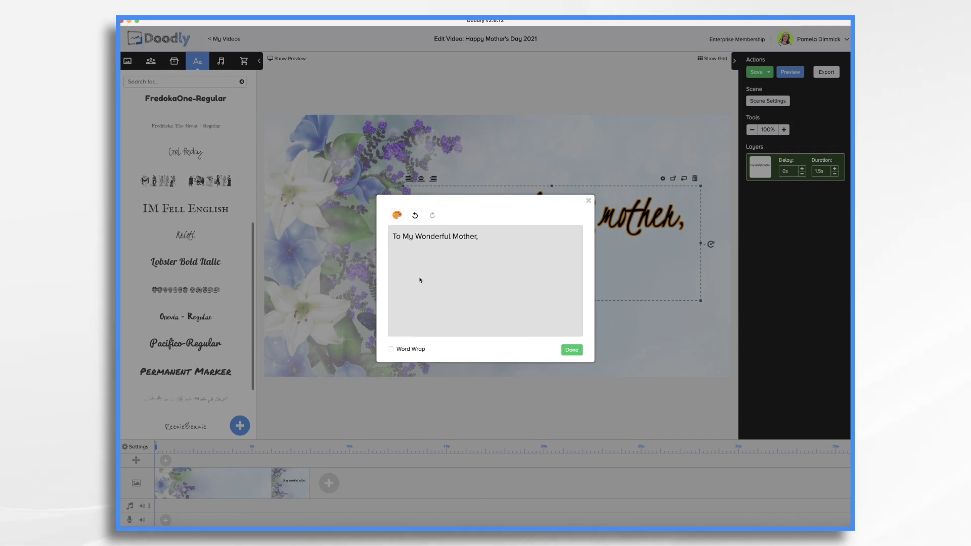
{"action": "left_click", "coordinate": [567, 348]}
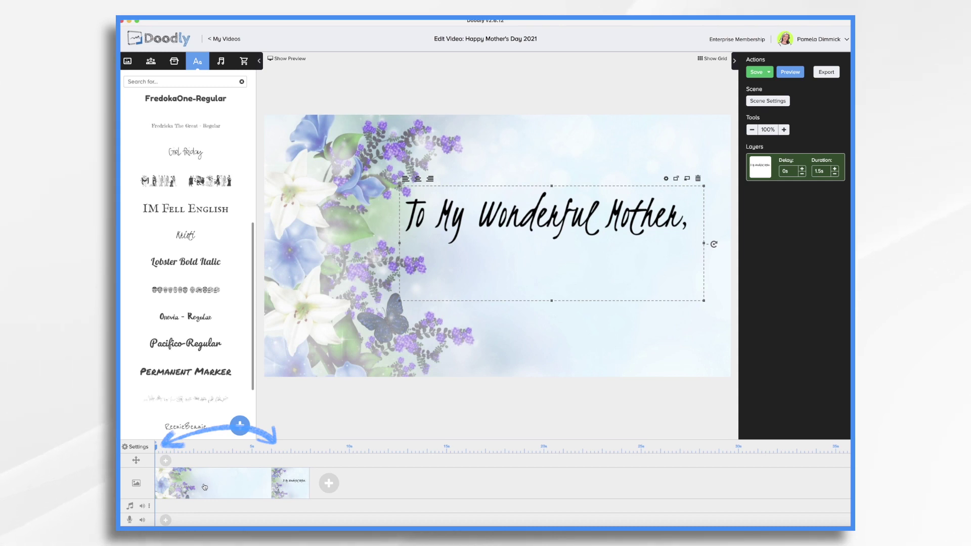
{"action": "left_click_drag", "start_coordinate": [204, 487], "coordinate": [248, 484]}
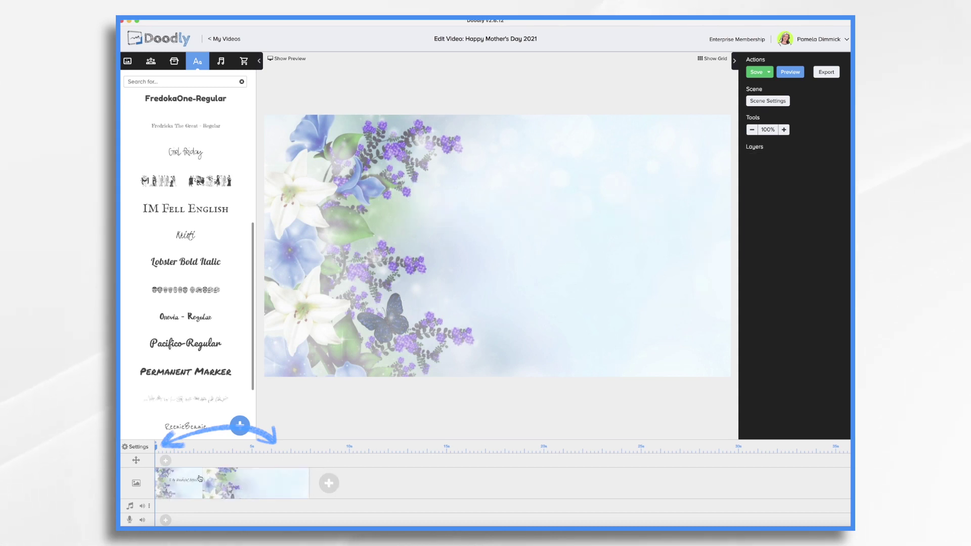
Give the greeting text layer a 0.5s delay with a 1.5s duration.
{"action": "left_click", "coordinate": [173, 489]}
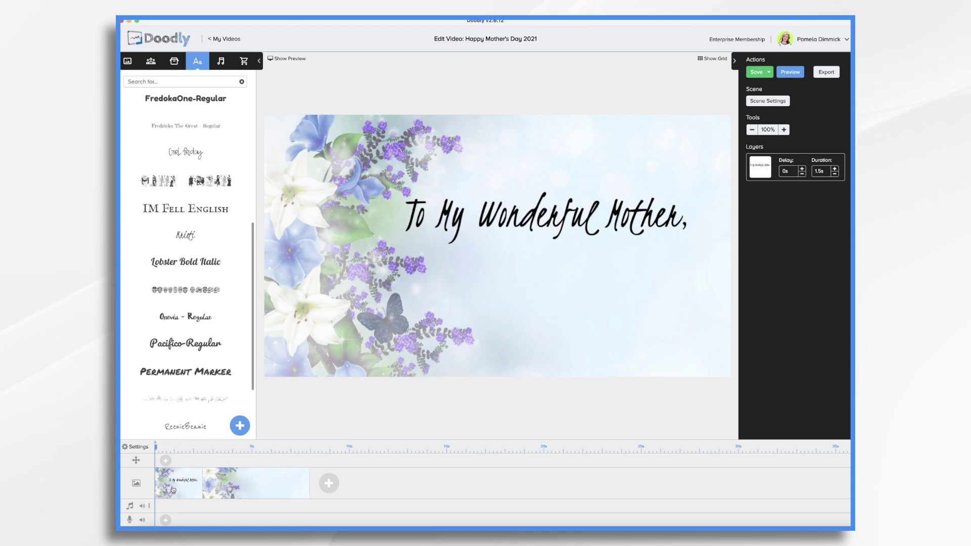
{"action": "left_click", "coordinate": [795, 174]}
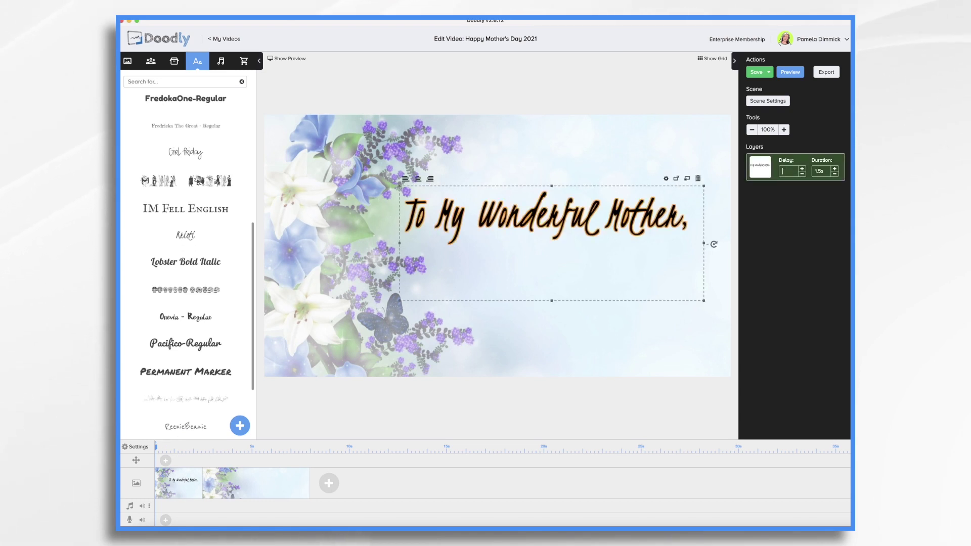
{"action": "key", "text": "BackSpace"}
{"action": "key", "text": "BackSpace"}
{"action": "type", "text": "1"}
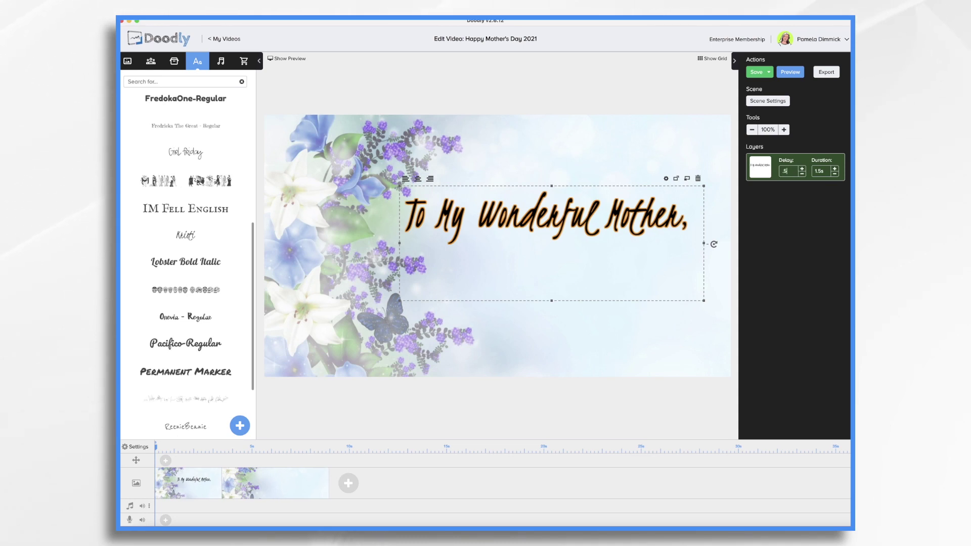
{"action": "type", "text": "5"}
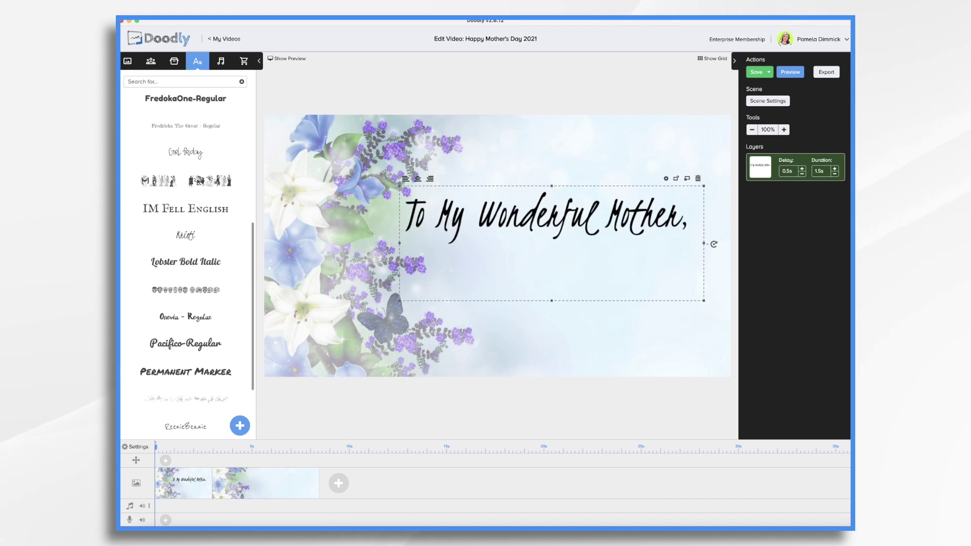
Choose the bare-arm real hand as the drawing hand and apply the video settings.
{"action": "left_click", "coordinate": [134, 449]}
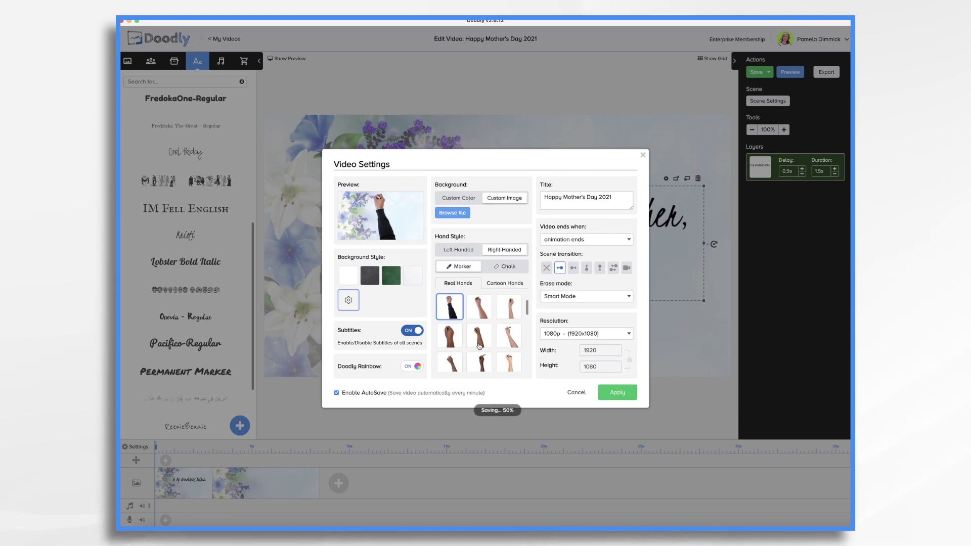
{"action": "scroll", "coordinate": [479, 346], "scroll_direction": "down", "scroll_amount": 5}
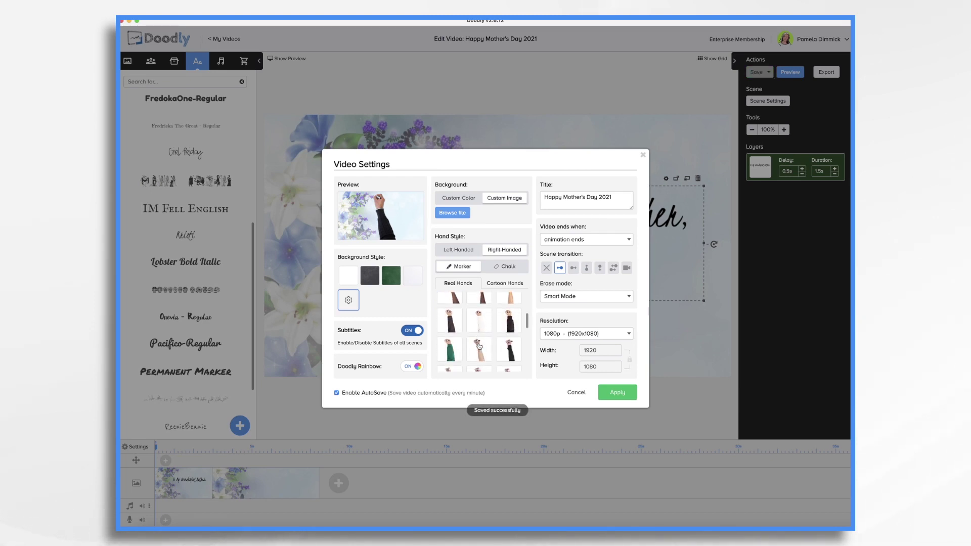
{"action": "scroll", "coordinate": [479, 346], "scroll_direction": "down", "scroll_amount": 5}
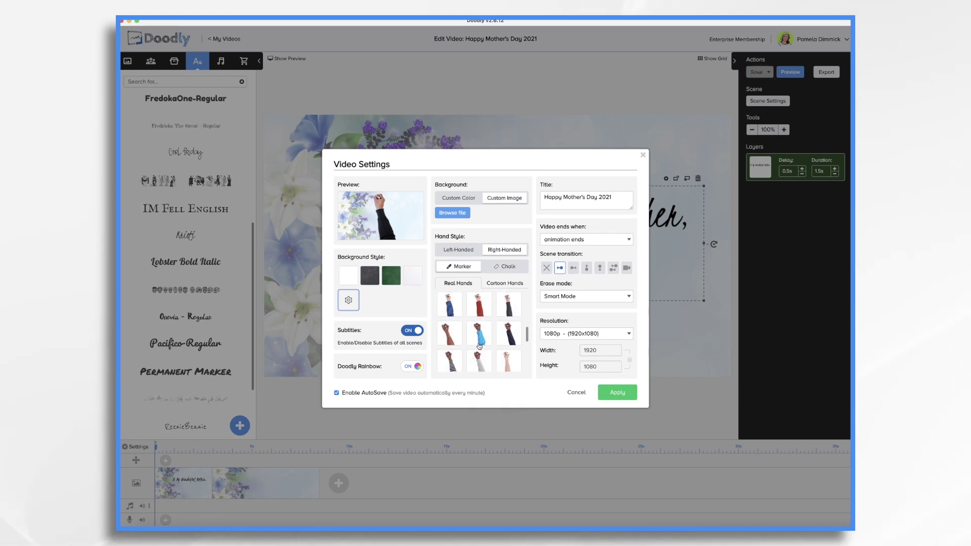
{"action": "scroll", "coordinate": [479, 346], "scroll_direction": "down", "scroll_amount": 5}
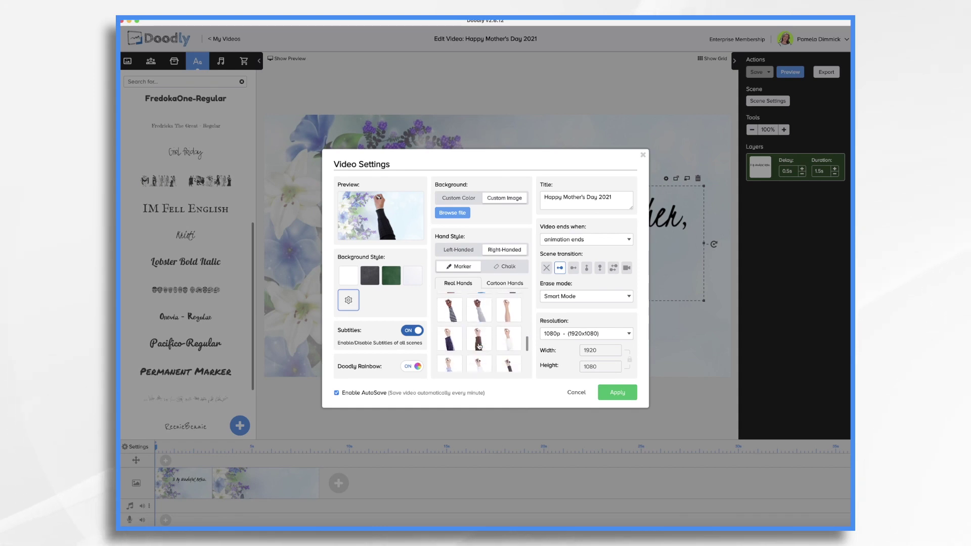
{"action": "scroll", "coordinate": [479, 346], "scroll_direction": "down", "scroll_amount": 3}
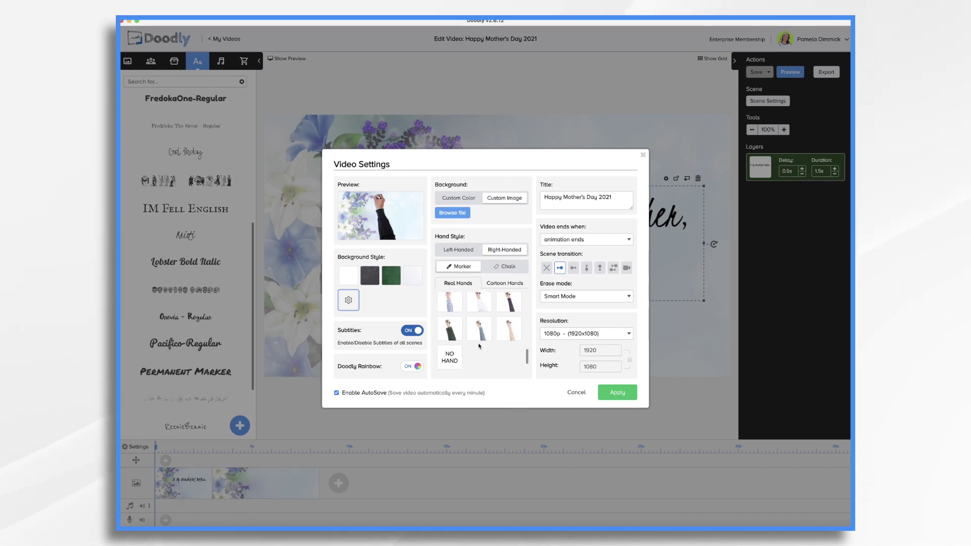
{"action": "left_click", "coordinate": [503, 331]}
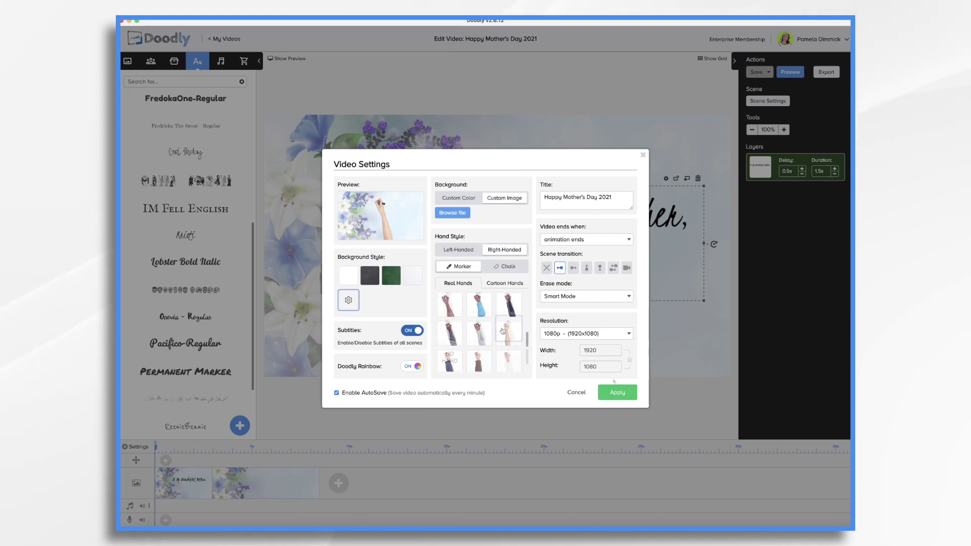
{"action": "left_click", "coordinate": [624, 398]}
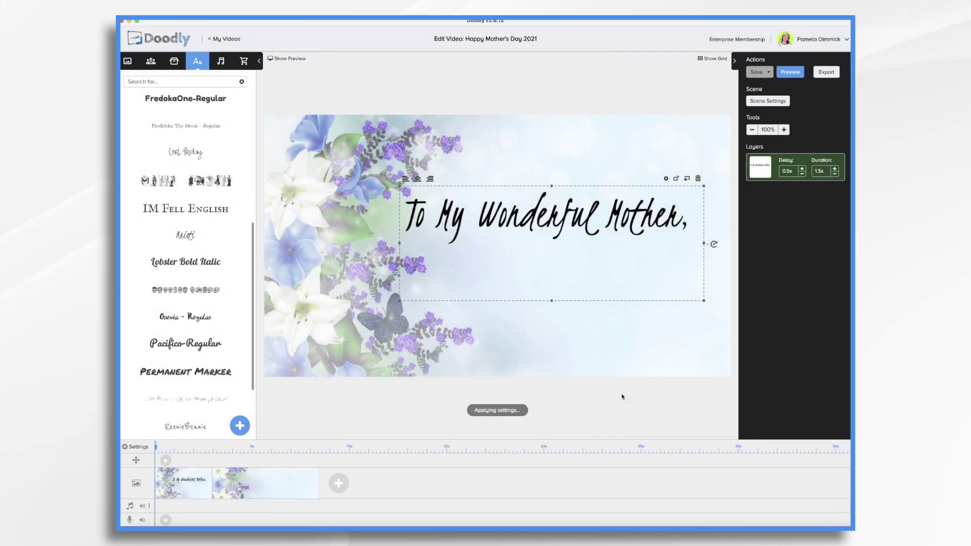
Preview the opening scene, then lengthen its text drawing to 2 seconds.
{"action": "right_click", "coordinate": [196, 491]}
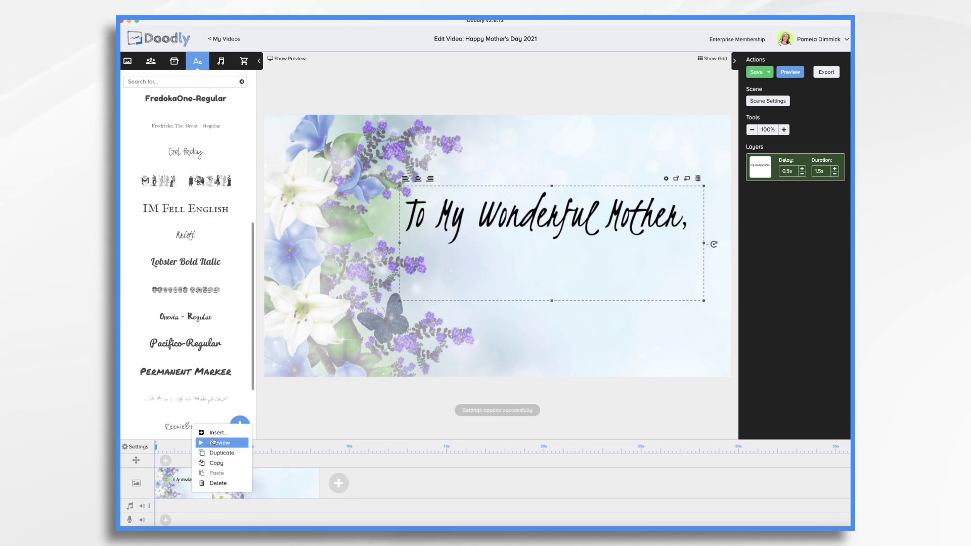
{"action": "left_click", "coordinate": [213, 441]}
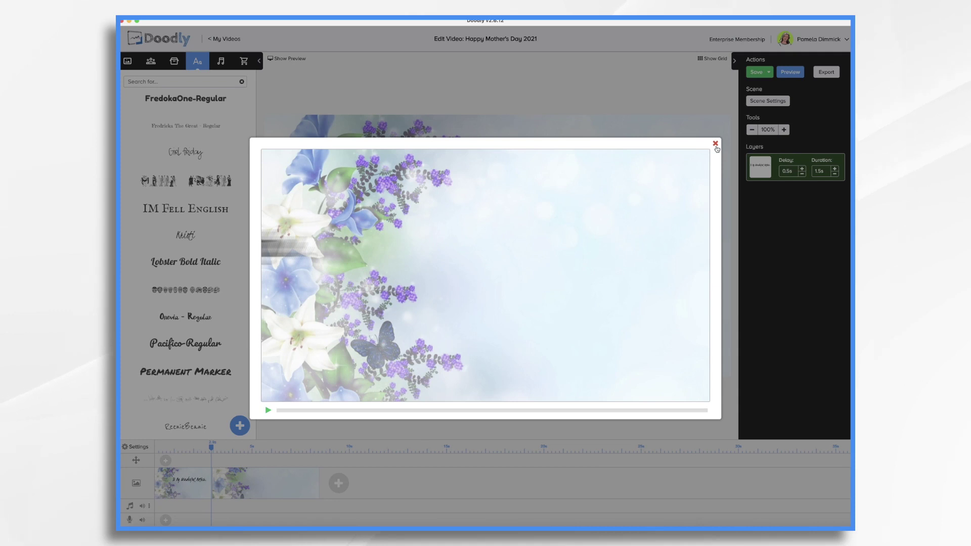
{"action": "left_click", "coordinate": [716, 144]}
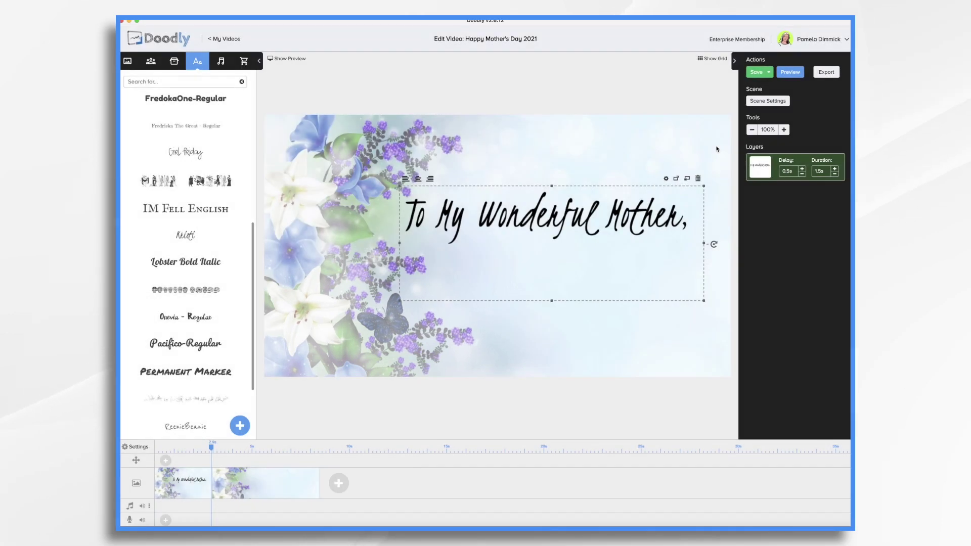
{"action": "left_click", "coordinate": [836, 170]}
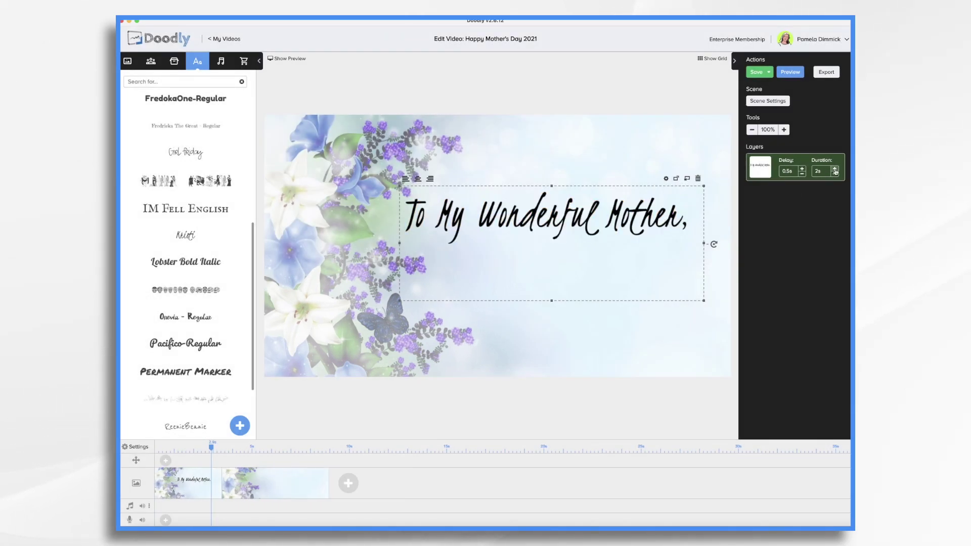
Give the opening scene 1.5 seconds of extra time at the end.
{"action": "left_click", "coordinate": [769, 101]}
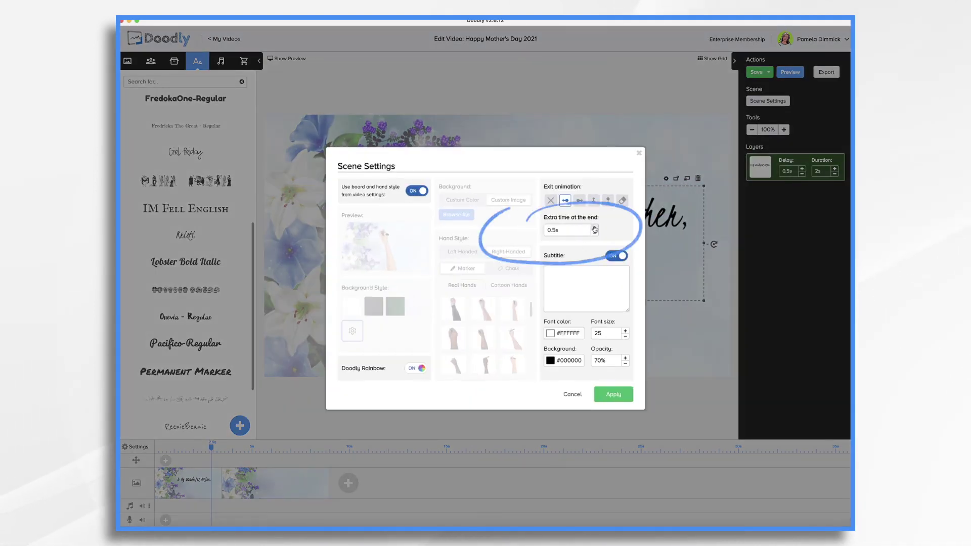
{"action": "left_click", "coordinate": [595, 228]}
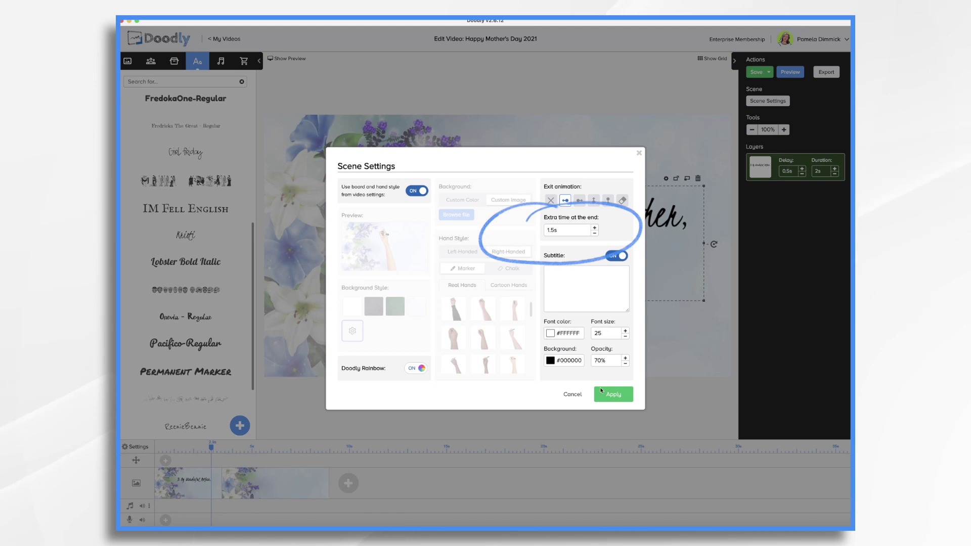
{"action": "left_click", "coordinate": [613, 395]}
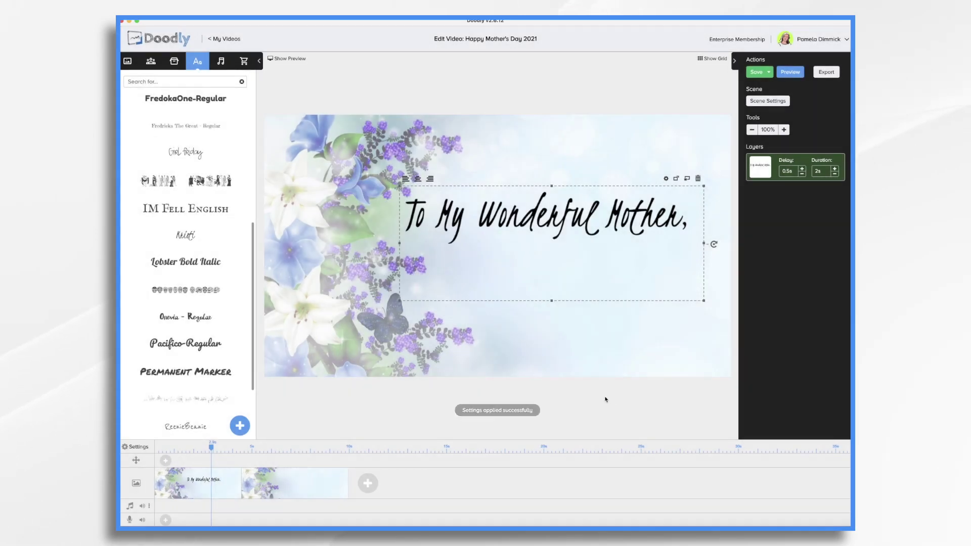
On the second scene, add a Kristi text box with the pasted message, keeping only the thank-you paragraph.
{"action": "left_click", "coordinate": [321, 479]}
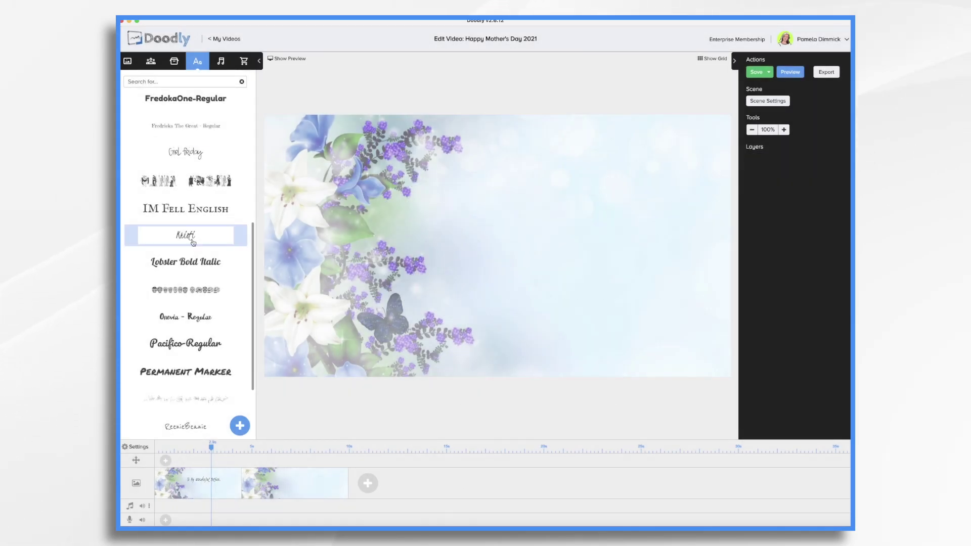
{"action": "left_click_drag", "start_coordinate": [192, 241], "coordinate": [555, 234]}
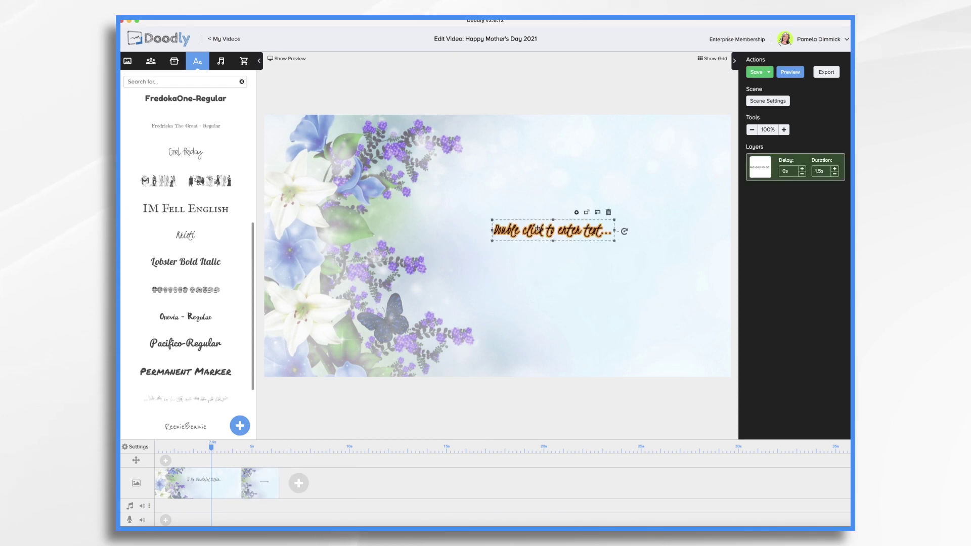
{"action": "key", "text": "super+v"}
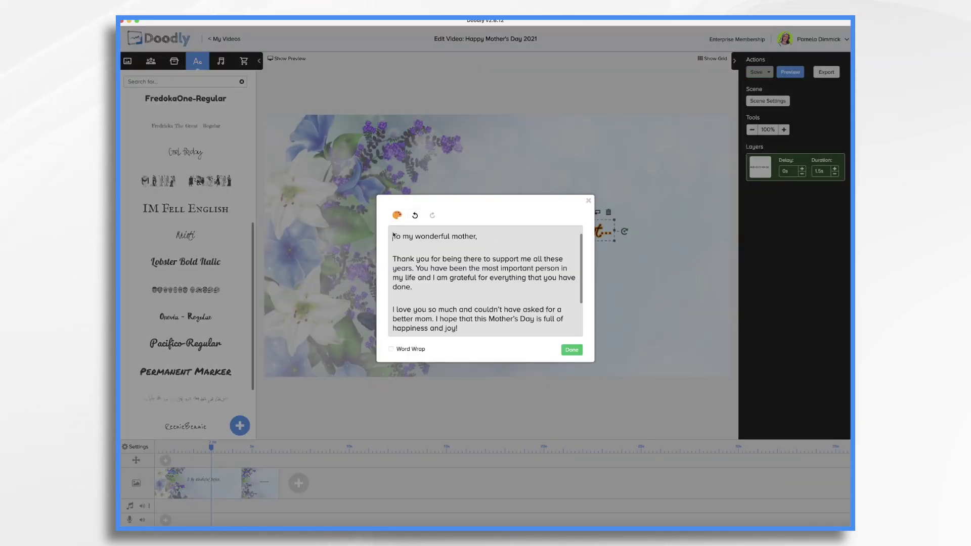
{"action": "left_click_drag", "start_coordinate": [394, 234], "coordinate": [478, 237]}
{"action": "key", "text": "BackSpace"}
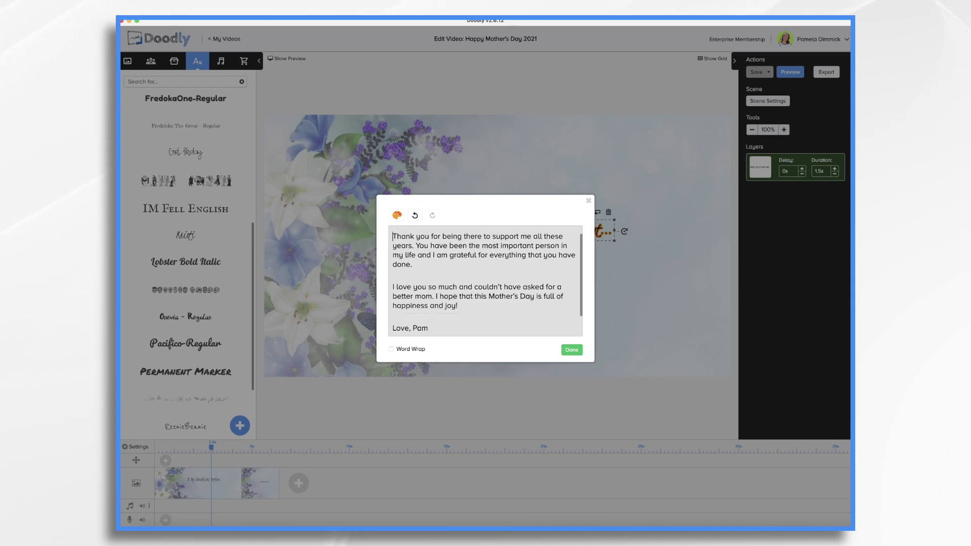
{"action": "key", "text": "Down"}
{"action": "key", "text": "Down"}
{"action": "key", "text": "Down"}
{"action": "key", "text": "shift+Down"}
{"action": "key", "text": "shift+Down"}
{"action": "key", "text": "shift+Down"}
{"action": "key", "text": "shift+Down"}
{"action": "key", "text": "shift+Down"}
{"action": "key", "text": "shift+Down"}
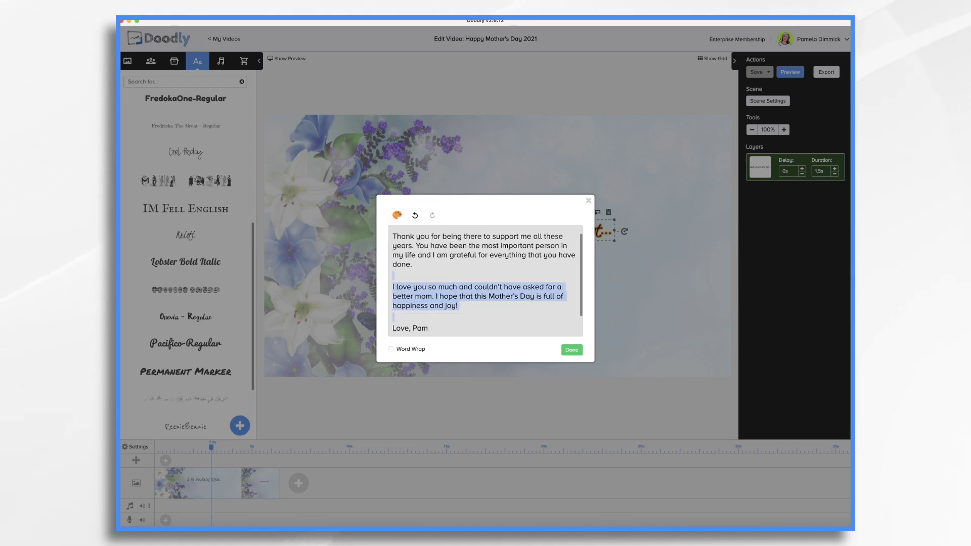
{"action": "key", "text": "BackSpace"}
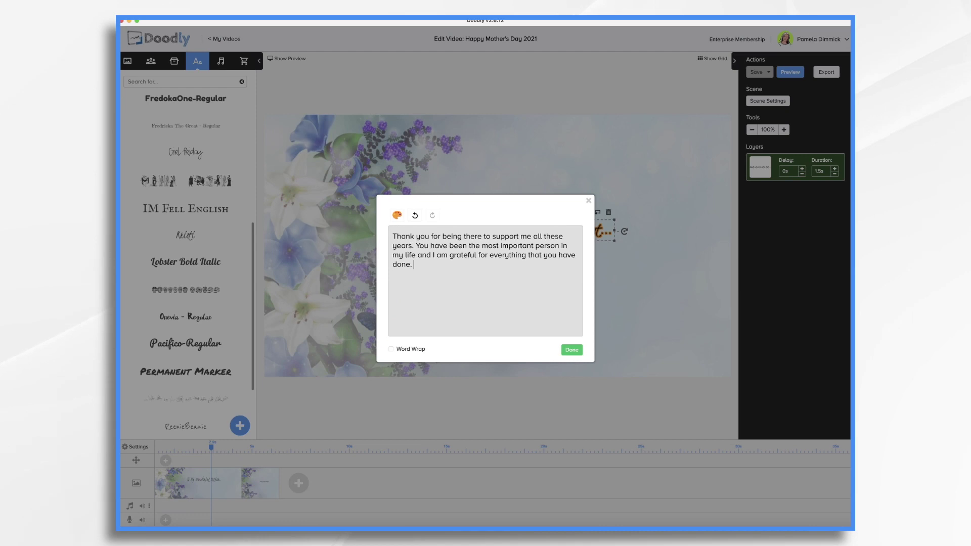
{"action": "left_click", "coordinate": [572, 350]}
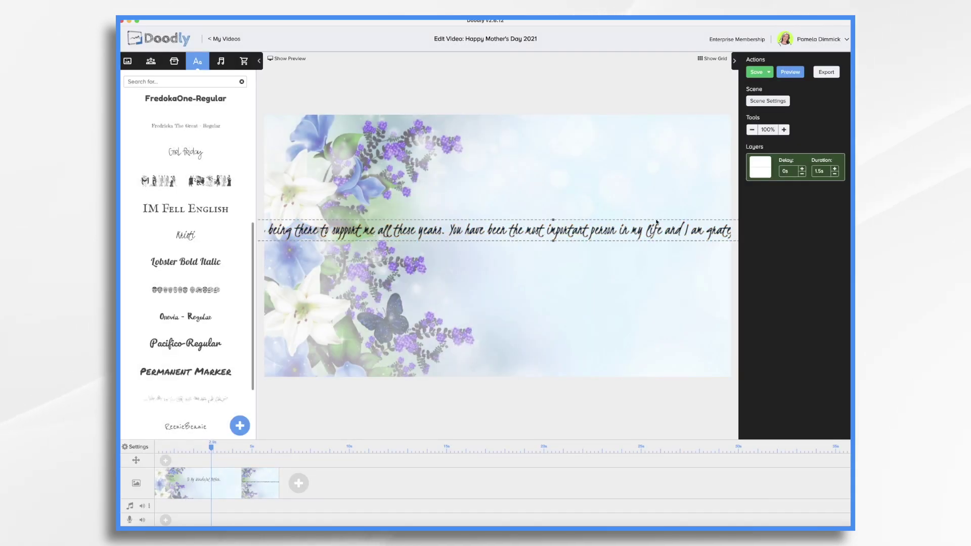
Turn on word wrapping, centre the message, and widen its box to four lines.
{"action": "double_click", "coordinate": [519, 235]}
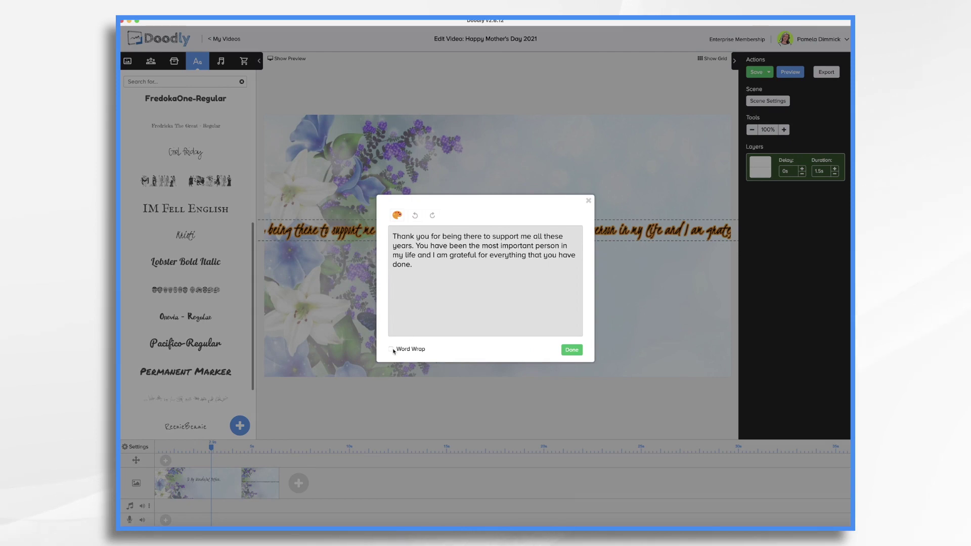
{"action": "left_click", "coordinate": [572, 350]}
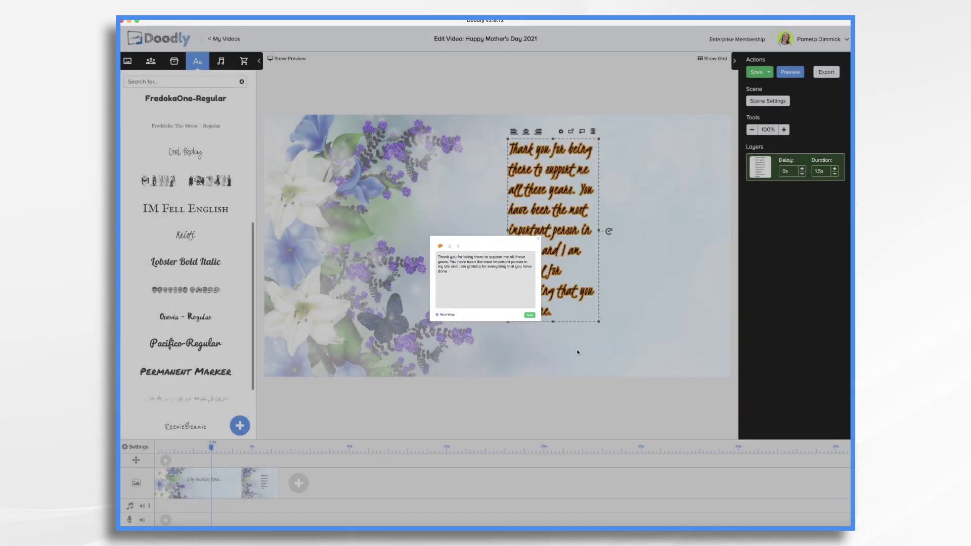
{"action": "left_click", "coordinate": [526, 132]}
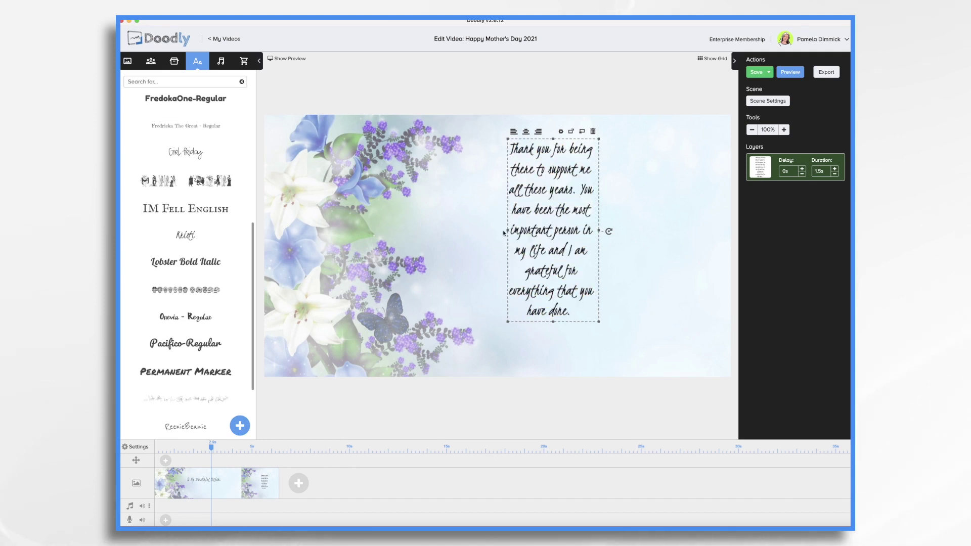
{"action": "left_click_drag", "start_coordinate": [507, 233], "coordinate": [390, 232]}
{"action": "left_click_drag", "start_coordinate": [599, 322], "coordinate": [736, 313]}
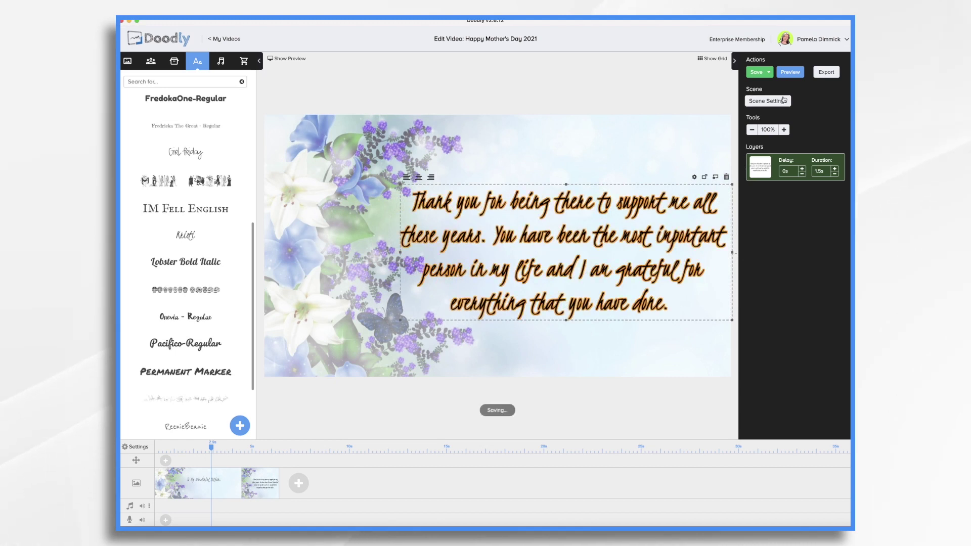
Give the thank-you scene 2 seconds of extra time at the end.
{"action": "left_click", "coordinate": [769, 102]}
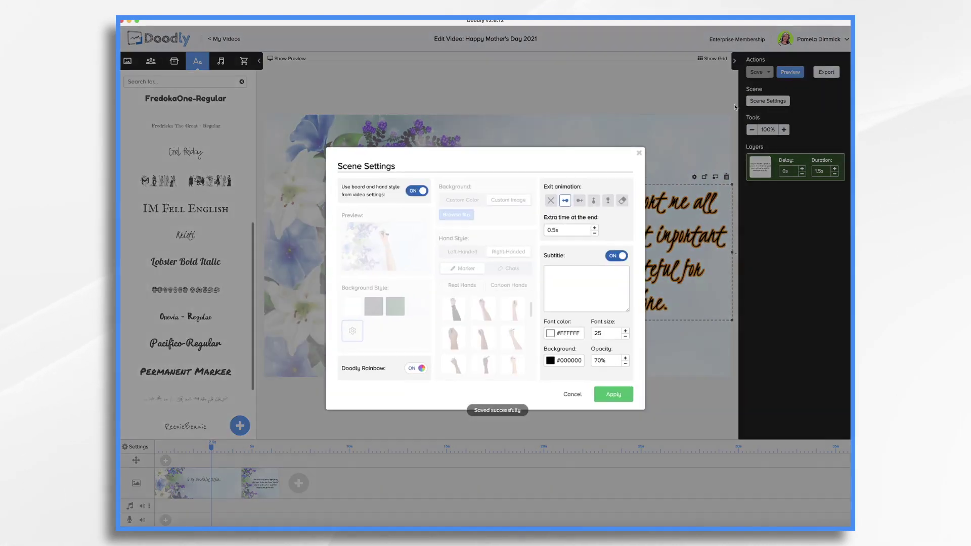
{"action": "left_click", "coordinate": [594, 228]}
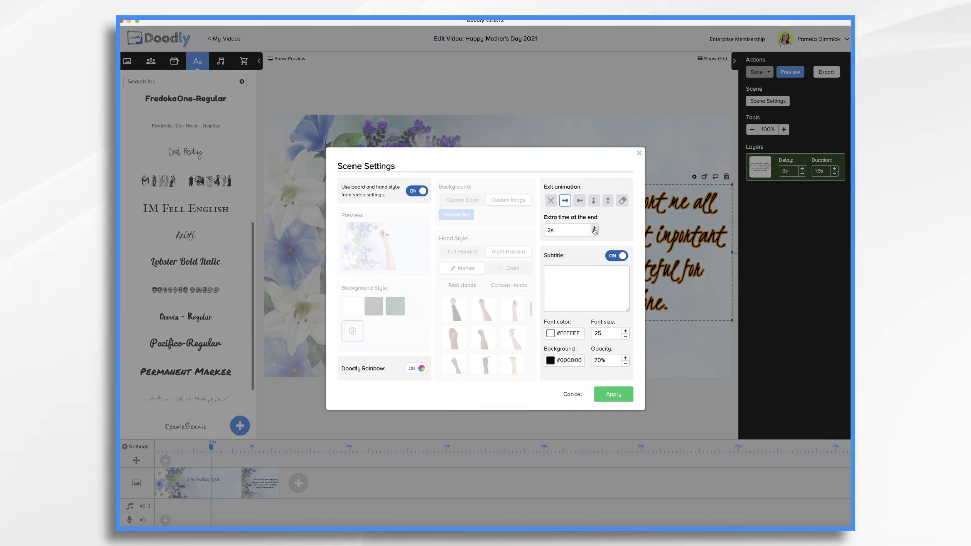
{"action": "left_click", "coordinate": [614, 395]}
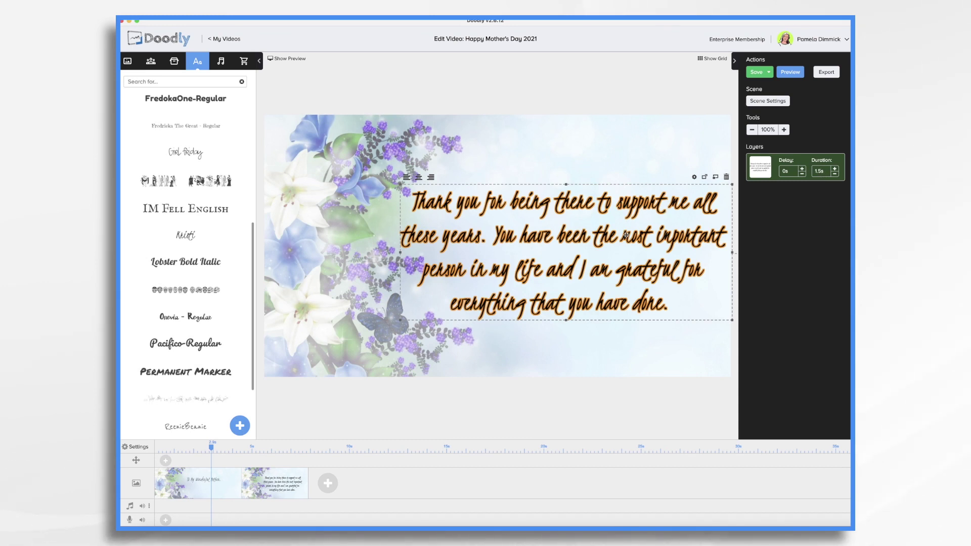
Preview the second scene, then lengthen its text layer to 6 seconds.
{"action": "right_click", "coordinate": [275, 490]}
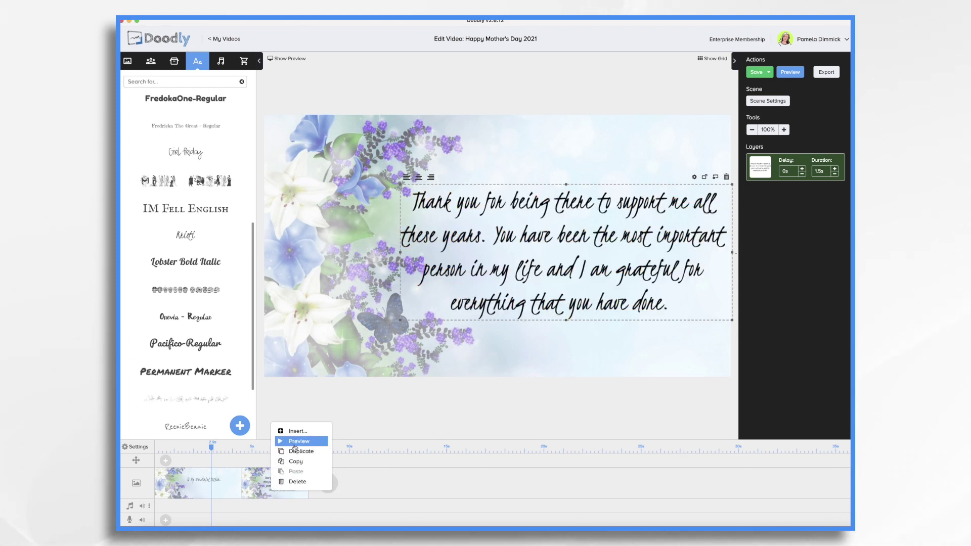
{"action": "left_click", "coordinate": [295, 445]}
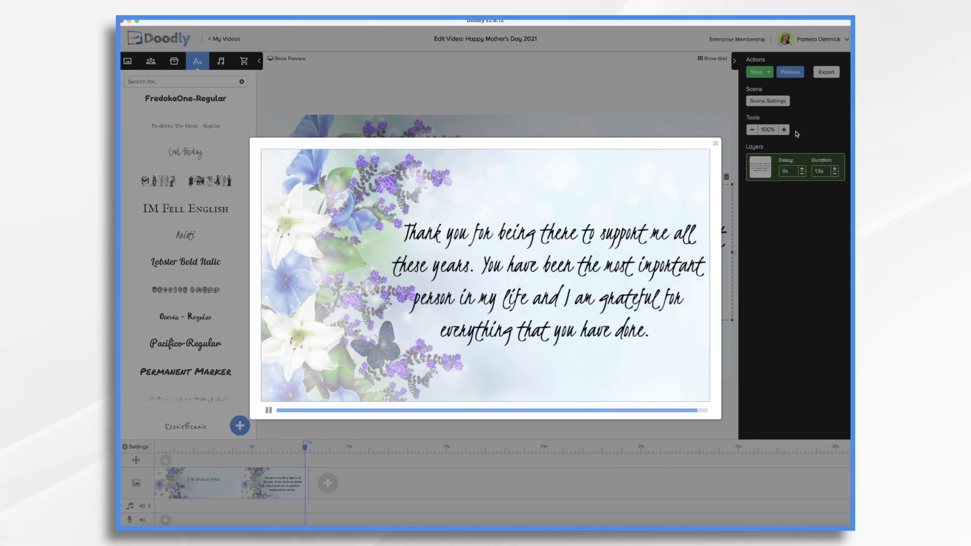
{"action": "left_click", "coordinate": [715, 143]}
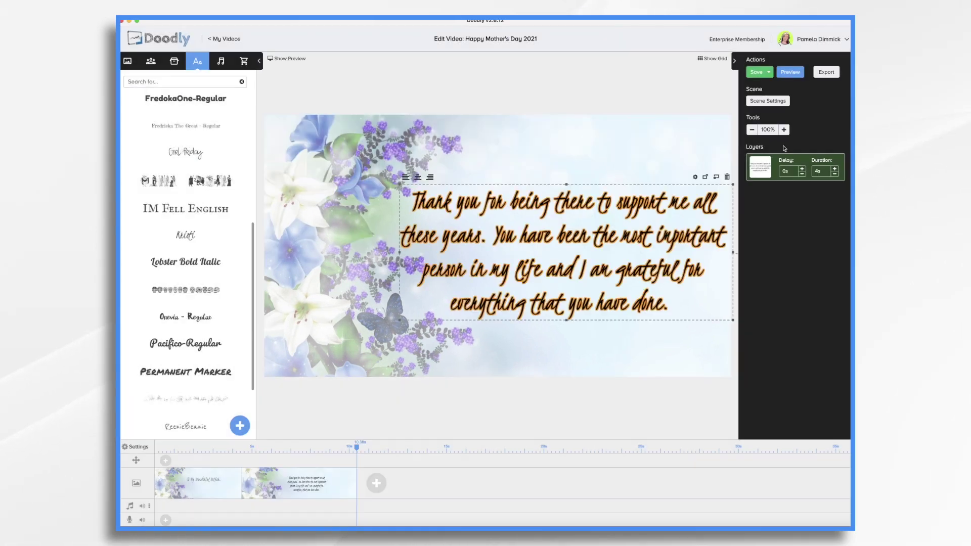
{"action": "left_click", "coordinate": [835, 169]}
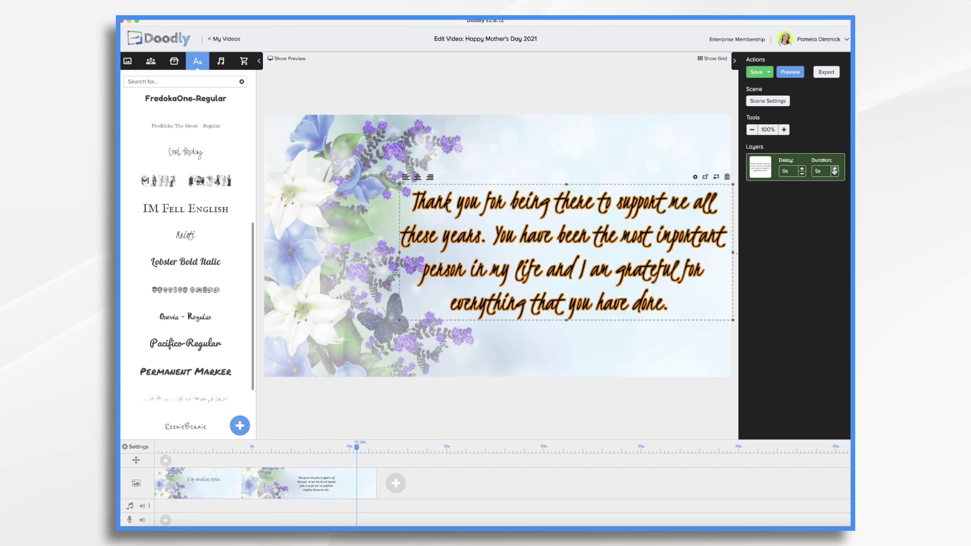
{"action": "left_click", "coordinate": [835, 168]}
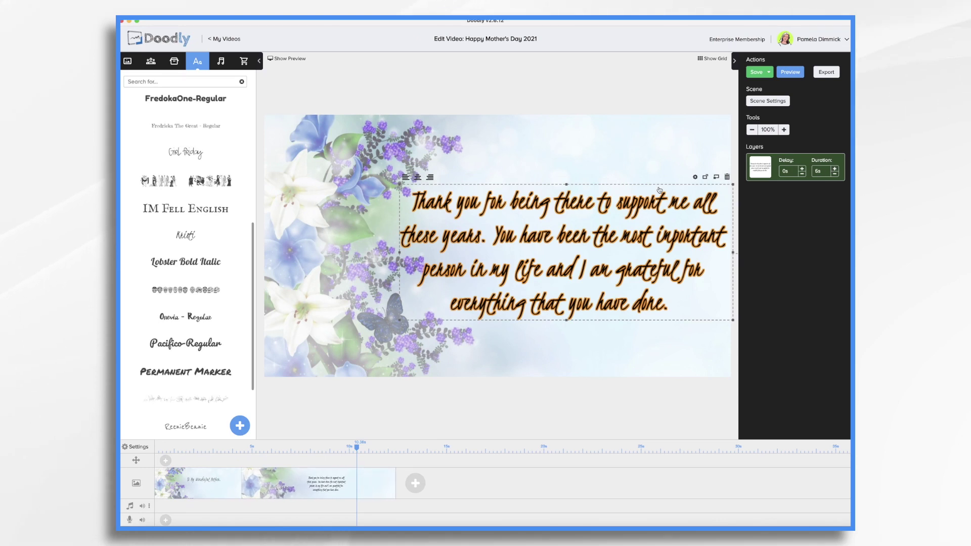
Duplicate the thank-you scene as a third scene and select its message text.
{"action": "right_click", "coordinate": [327, 485]}
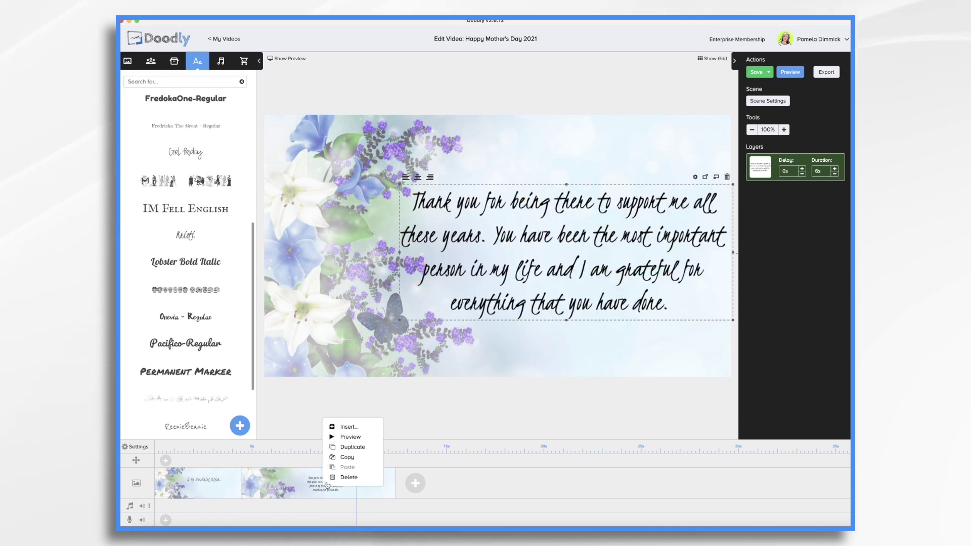
{"action": "left_click", "coordinate": [333, 438]}
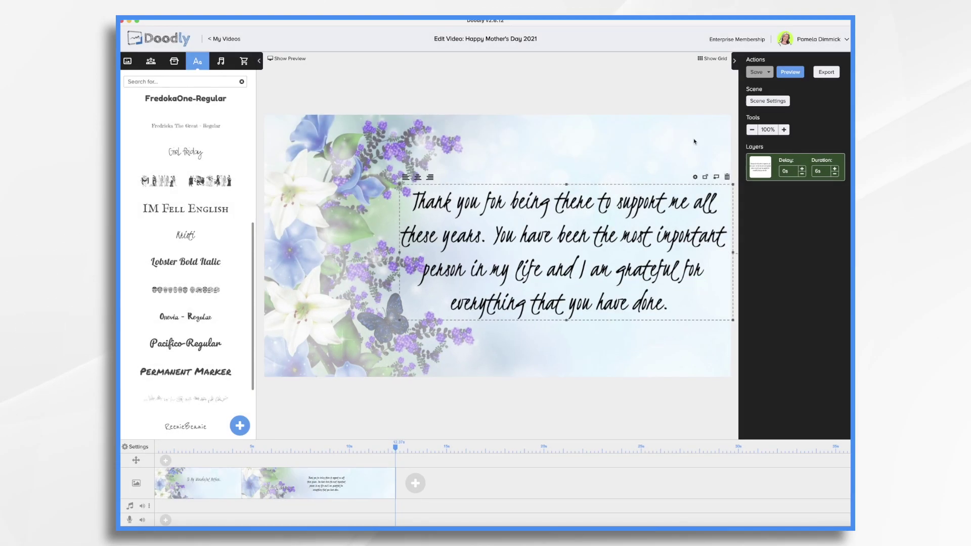
{"action": "right_click", "coordinate": [368, 483]}
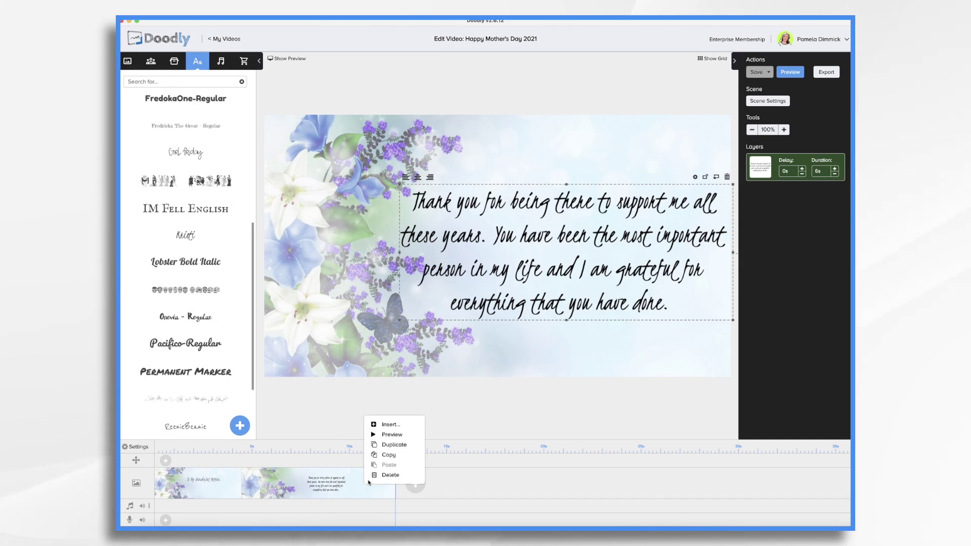
{"action": "left_click", "coordinate": [372, 445]}
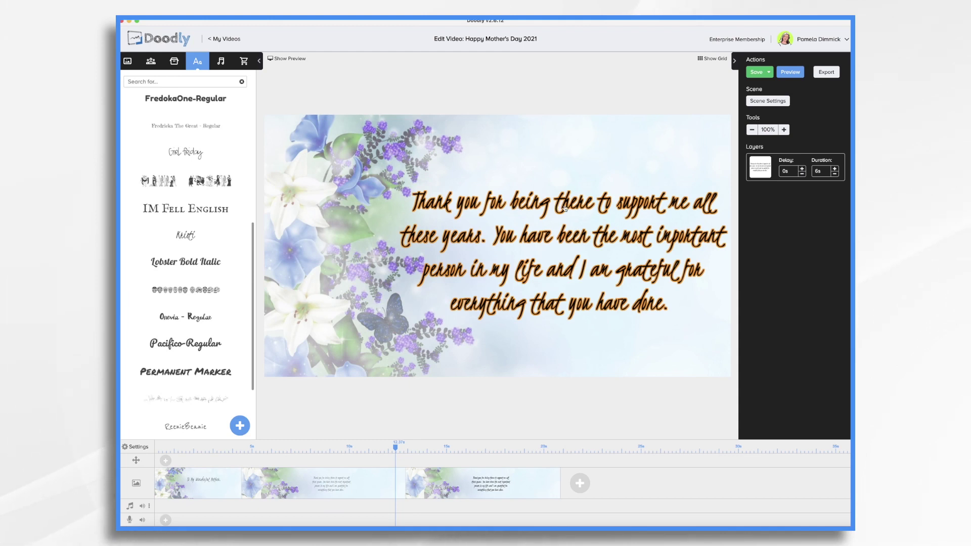
{"action": "left_click", "coordinate": [565, 206]}
Replace the third scene's text with the pasted message, keeping only the 'I love you so much…' paragraph.
{"action": "double_click", "coordinate": [565, 207]}
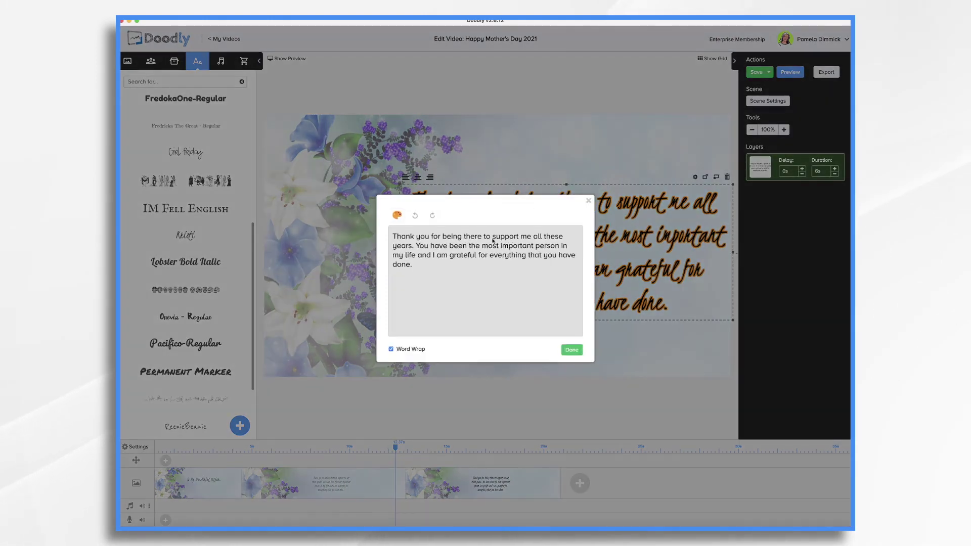
{"action": "left_click_drag", "start_coordinate": [433, 270], "coordinate": [392, 236]}
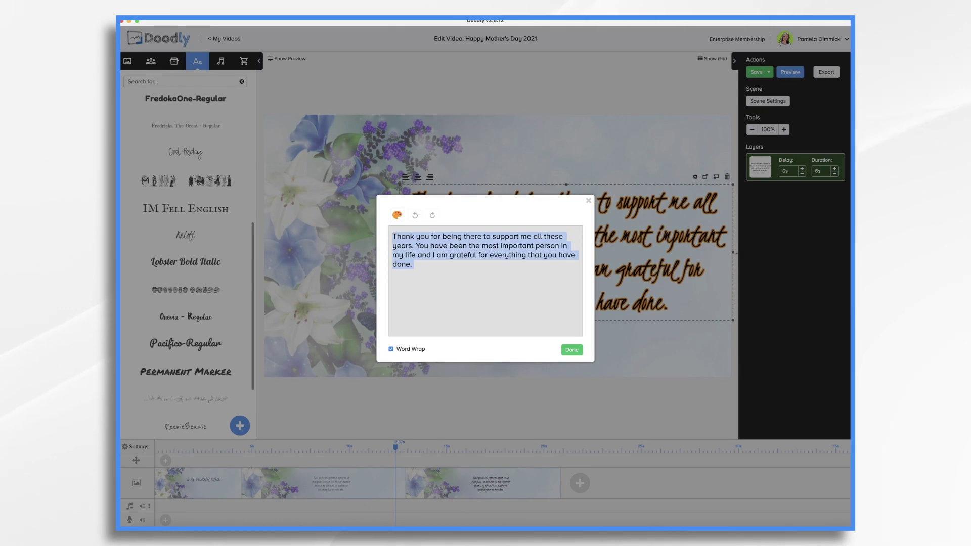
{"action": "key", "text": "BackSpace"}
{"action": "key", "text": "super+v"}
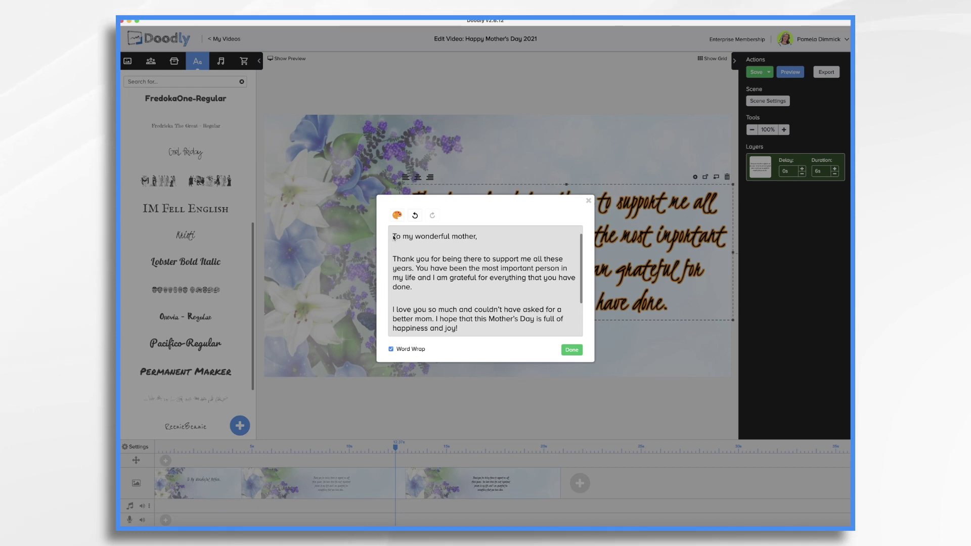
{"action": "left_click_drag", "start_coordinate": [393, 237], "coordinate": [576, 278]}
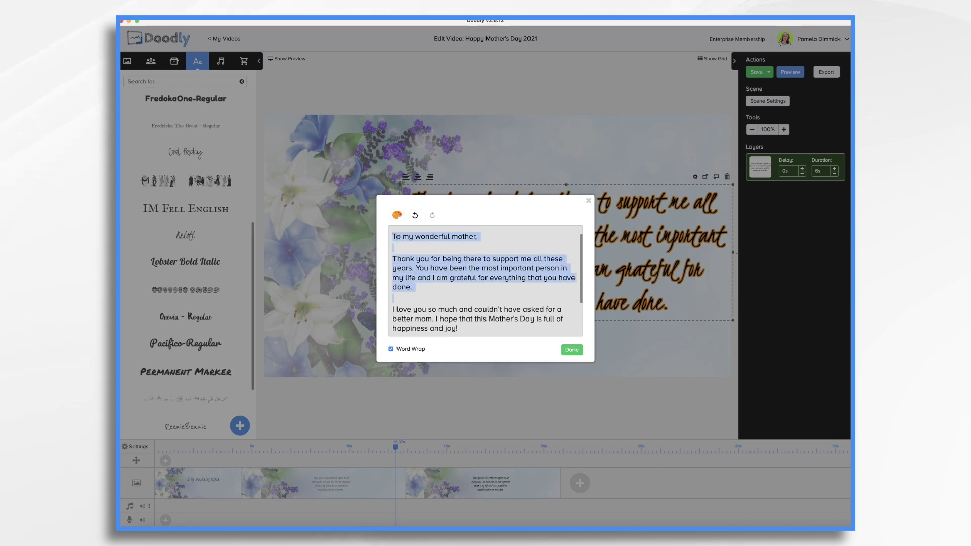
{"action": "key", "text": "BackSpace"}
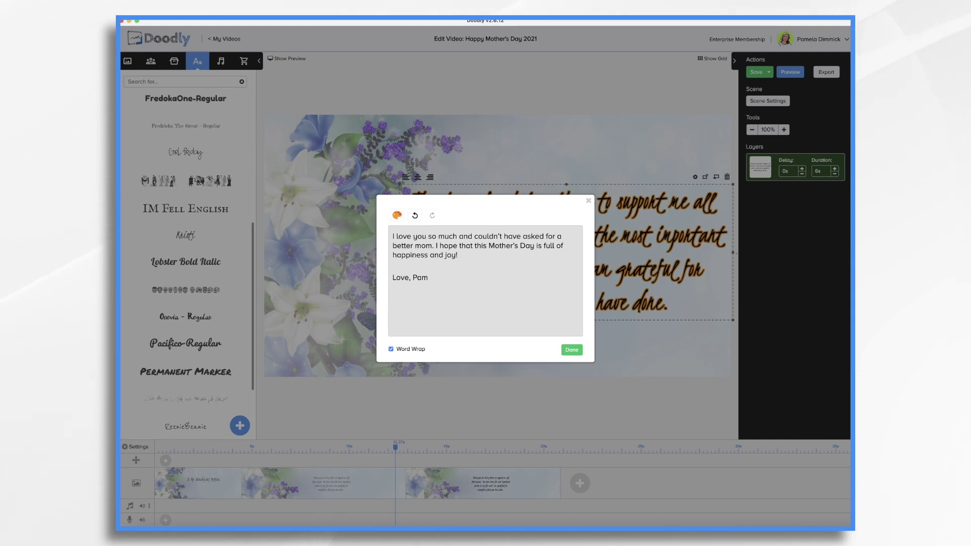
{"action": "left_click", "coordinate": [393, 266]}
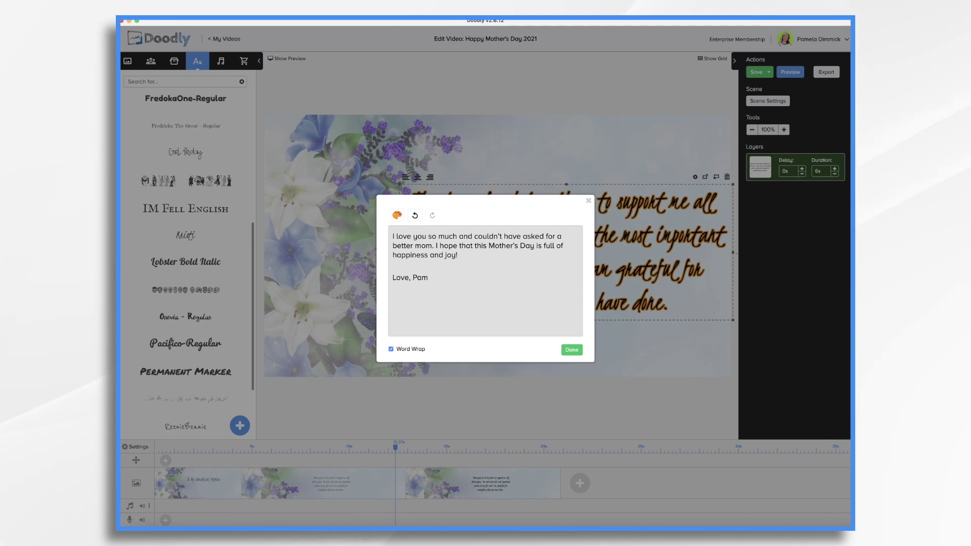
{"action": "key", "text": "shift+End"}
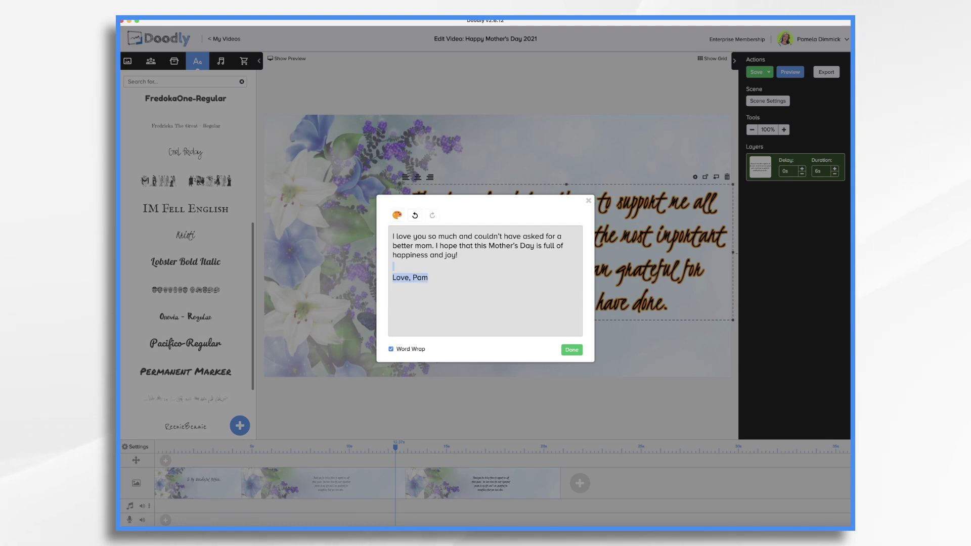
{"action": "key", "text": "BackSpace"}
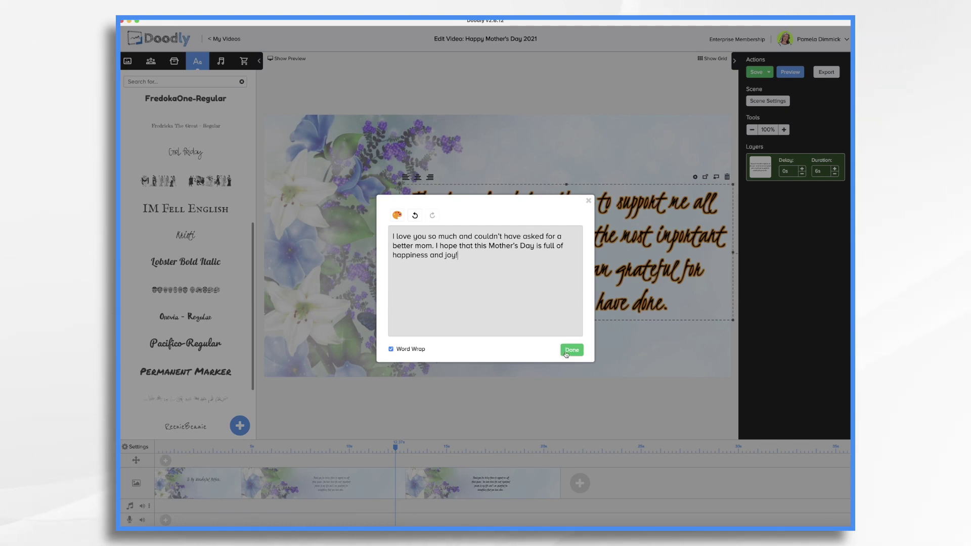
{"action": "left_click", "coordinate": [571, 350]}
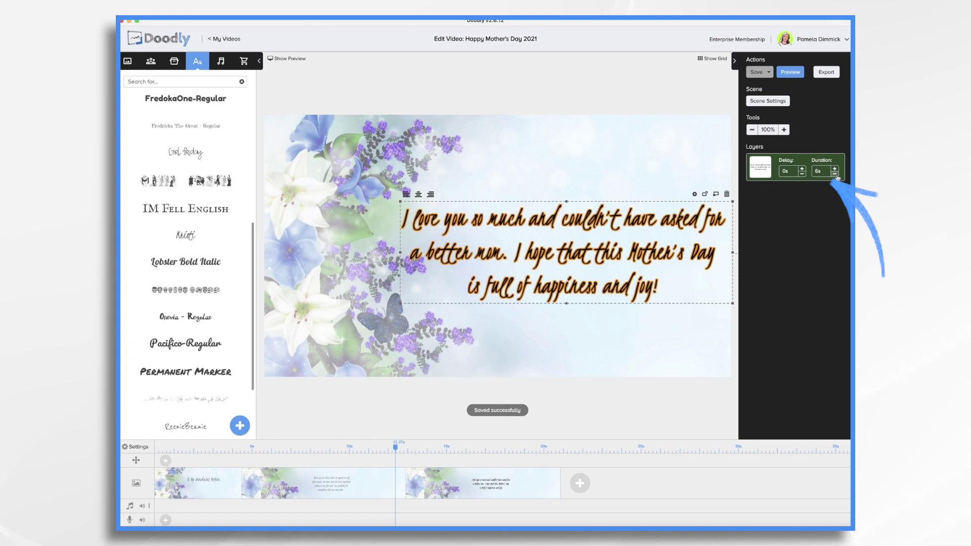
Shorten the message's text layer to 5 seconds.
{"action": "left_click", "coordinate": [836, 174]}
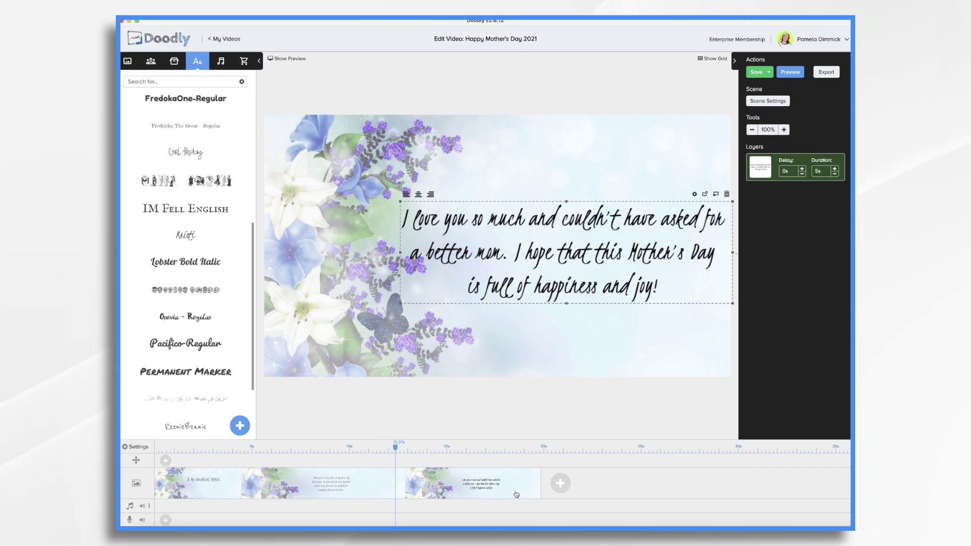
{"action": "left_click", "coordinate": [771, 102]}
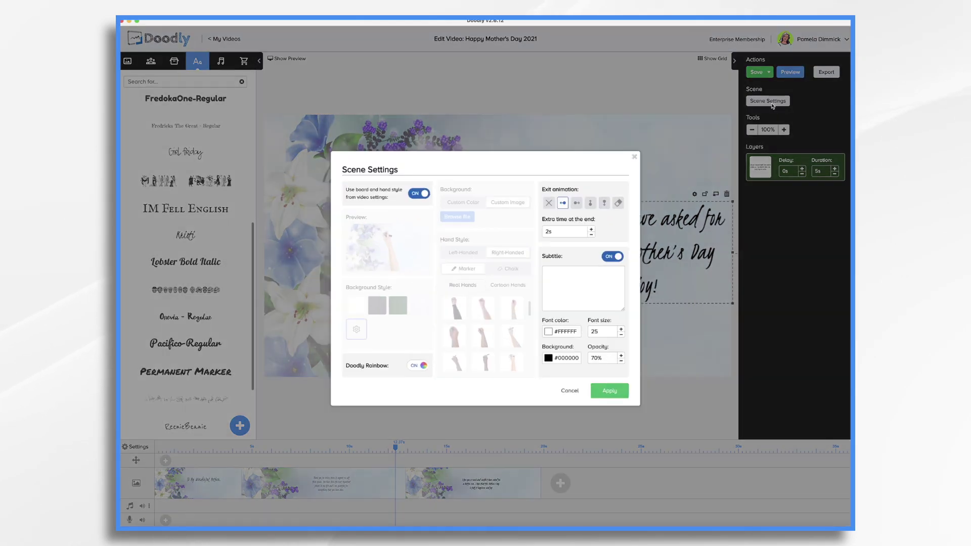
{"action": "left_click", "coordinate": [639, 154]}
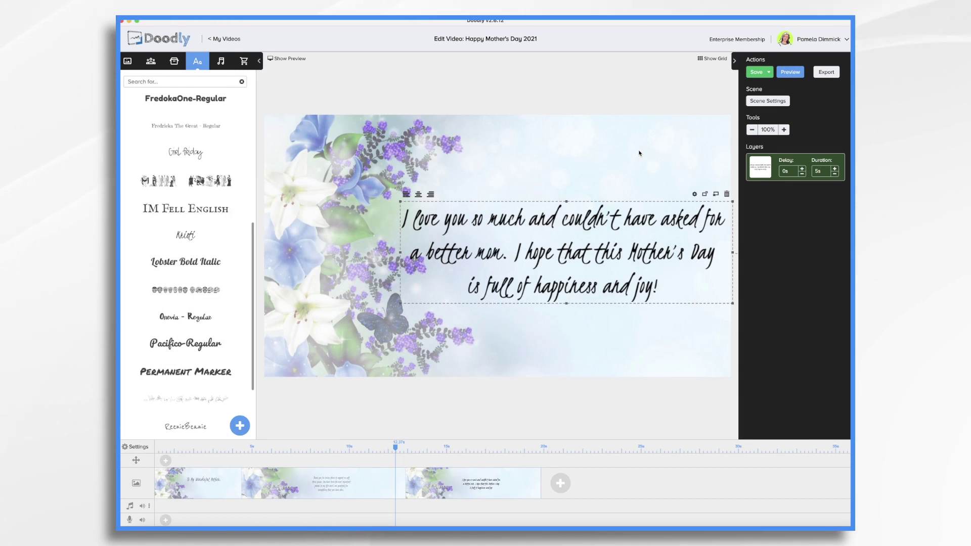
{"action": "left_click", "coordinate": [557, 370]}
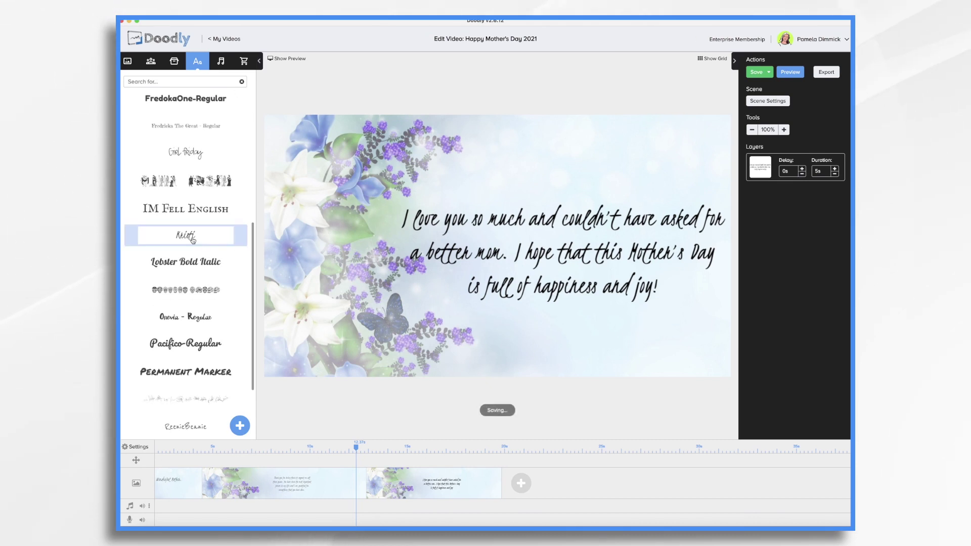
Add an enlarged Kristi sign-off reading 'Love,' with the sender's name, and move the message higher.
{"action": "left_click_drag", "start_coordinate": [200, 245], "coordinate": [557, 308]}
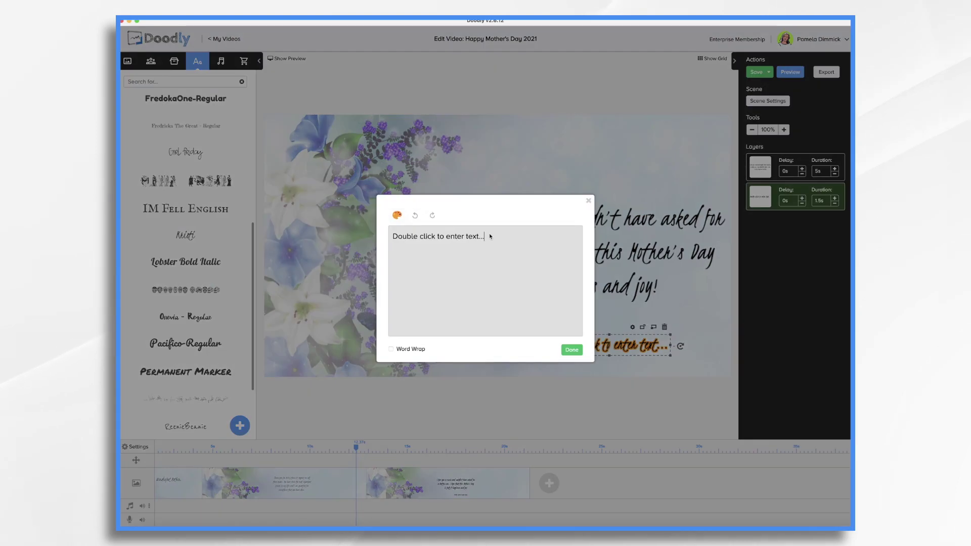
{"action": "triple_click", "coordinate": [549, 236]}
{"action": "type", "text": "Love, Pam"}
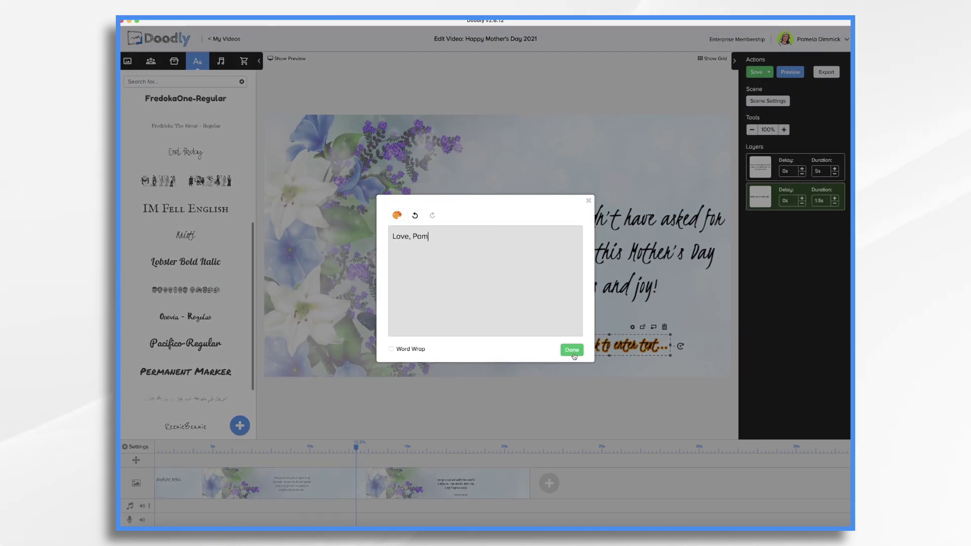
{"action": "left_click", "coordinate": [573, 351]}
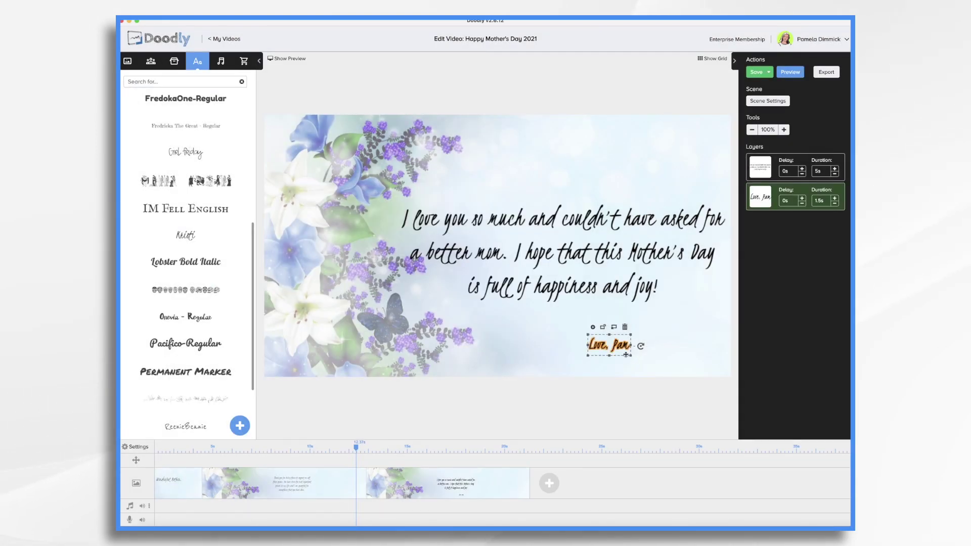
{"action": "left_click_drag", "start_coordinate": [631, 358], "coordinate": [652, 339]}
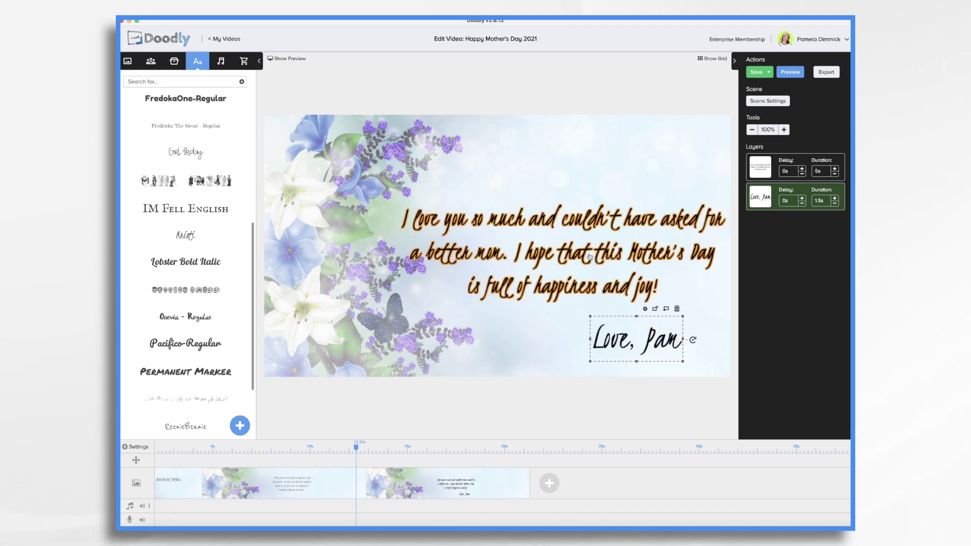
{"action": "left_click", "coordinate": [573, 220]}
{"action": "left_click_drag", "start_coordinate": [573, 217], "coordinate": [572, 188]}
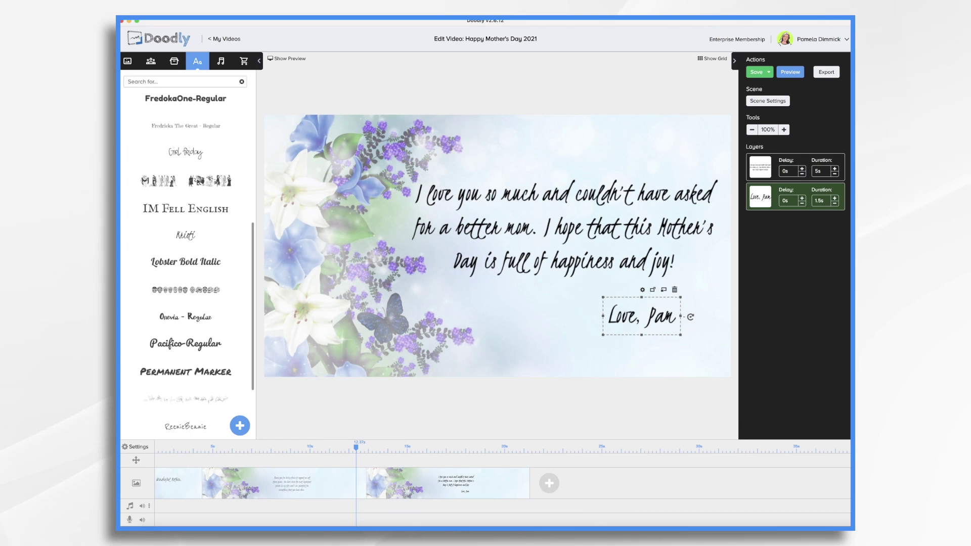
Set the message scene's extra time at the end to 10 seconds.
{"action": "left_click", "coordinate": [775, 101]}
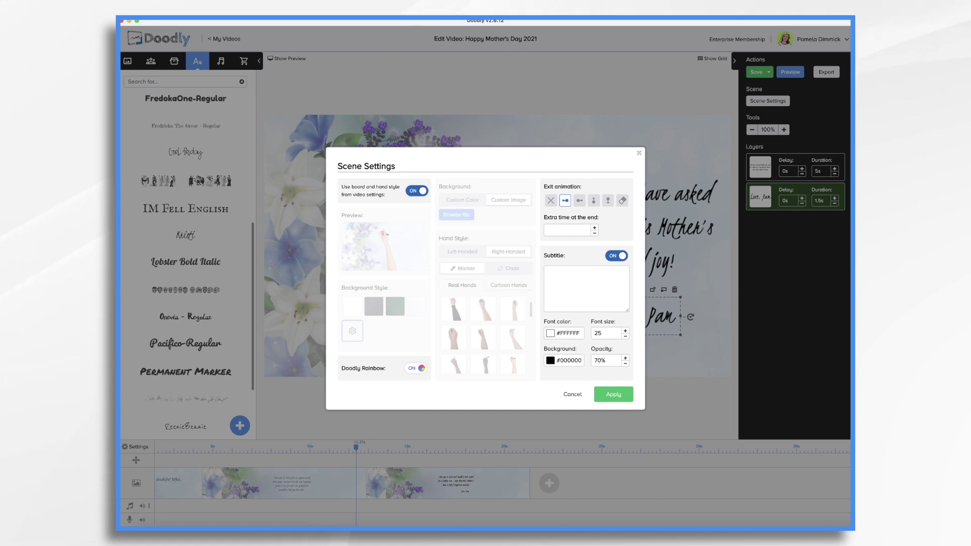
{"action": "type", "text": "10"}
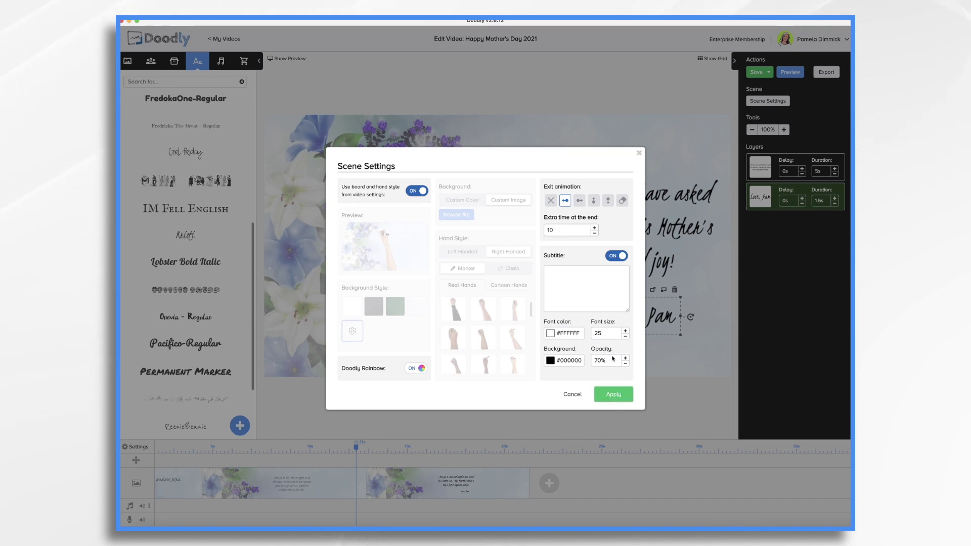
{"action": "left_click", "coordinate": [616, 399]}
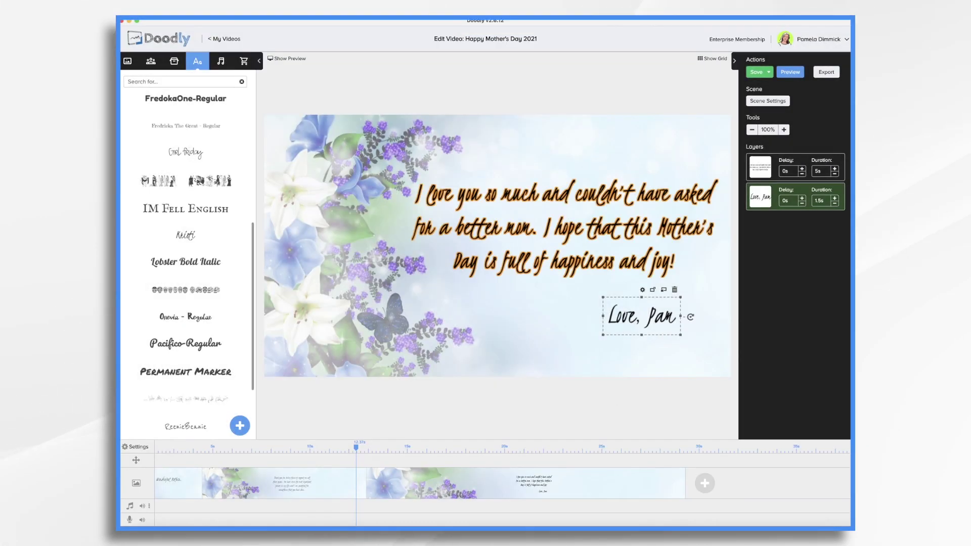
Drag the Grace track from the Sounds library's Music category onto the audio timeline.
{"action": "left_click", "coordinate": [222, 64]}
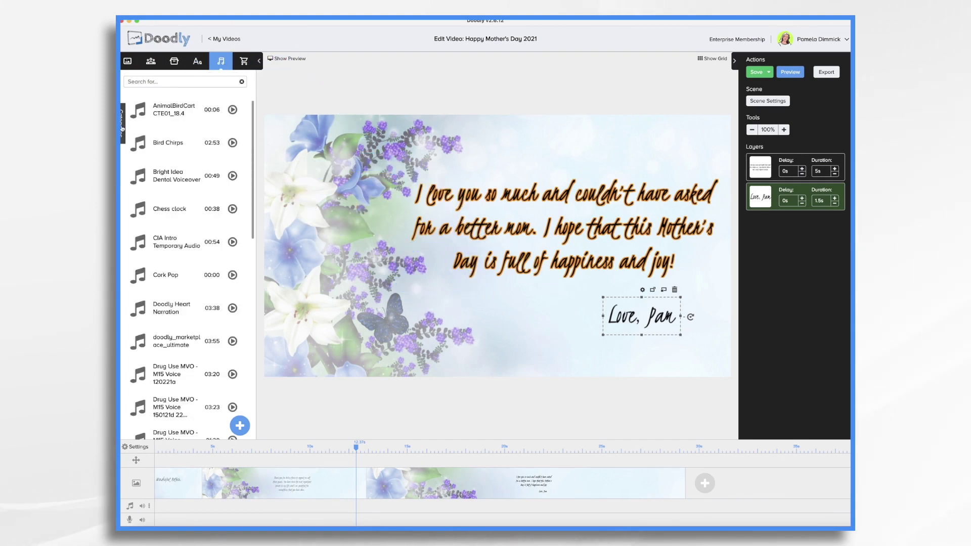
{"action": "left_click", "coordinate": [122, 128]}
{"action": "left_click", "coordinate": [130, 146]}
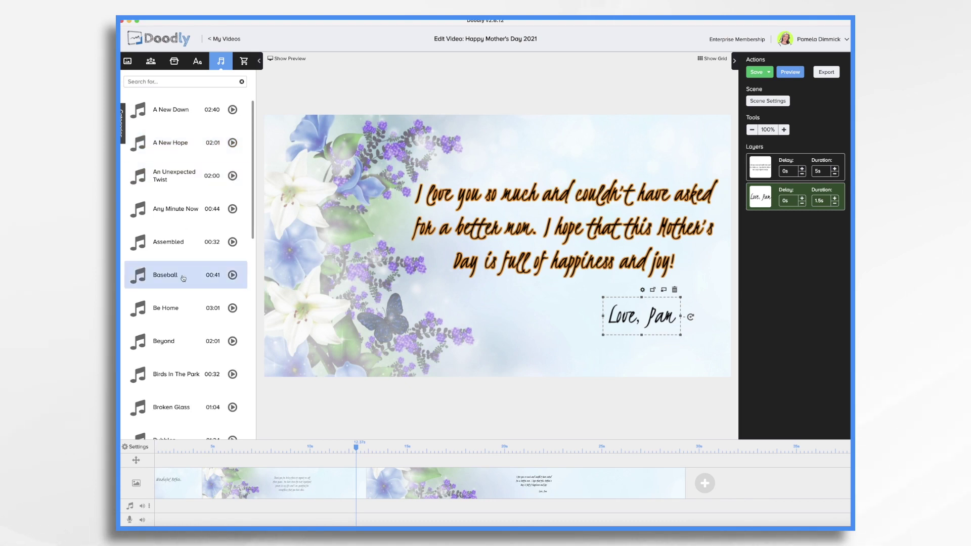
{"action": "scroll", "coordinate": [167, 299], "scroll_direction": "down", "scroll_amount": 15}
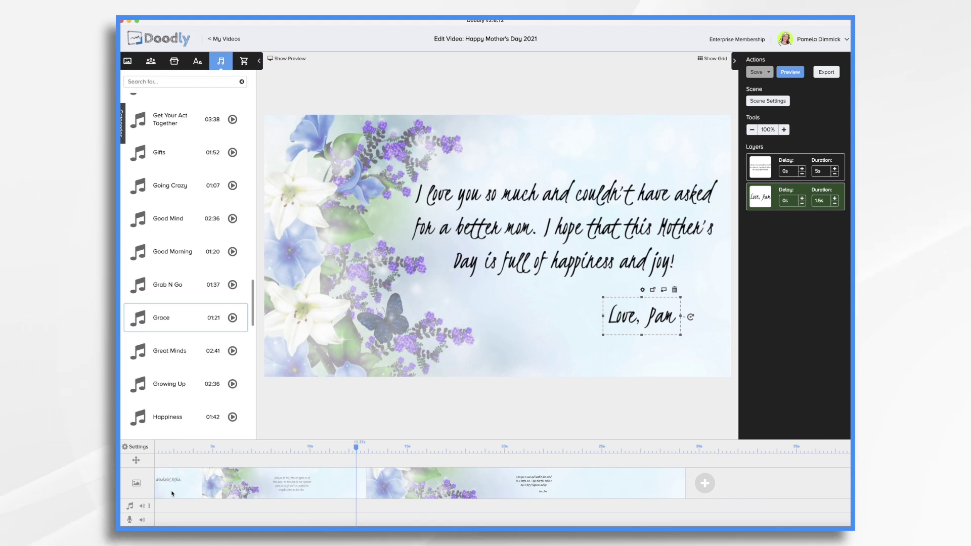
{"action": "left_click_drag", "start_coordinate": [167, 317], "coordinate": [197, 510]}
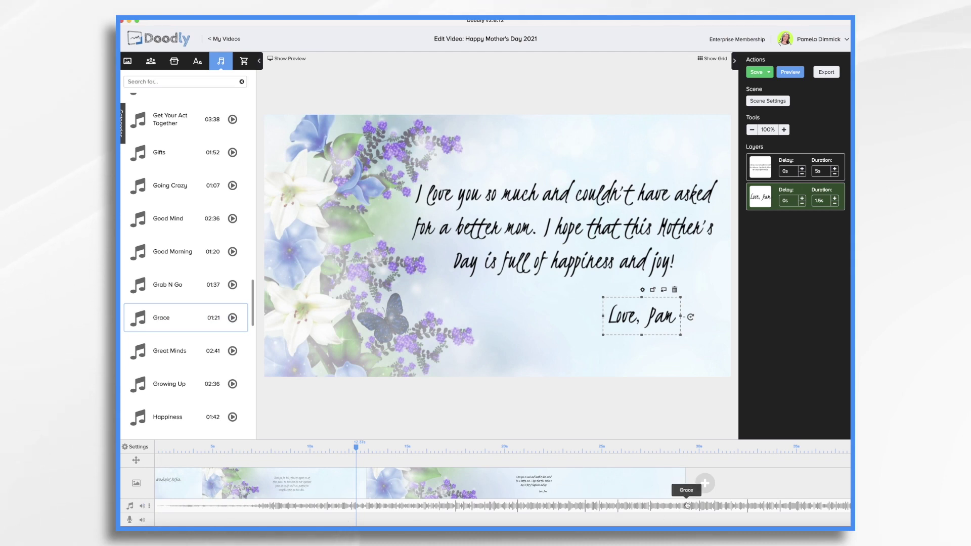
{"action": "scroll", "coordinate": [688, 506], "scroll_direction": "right", "scroll_amount": 5}
{"action": "scroll", "coordinate": [687, 505], "scroll_direction": "right", "scroll_amount": 2}
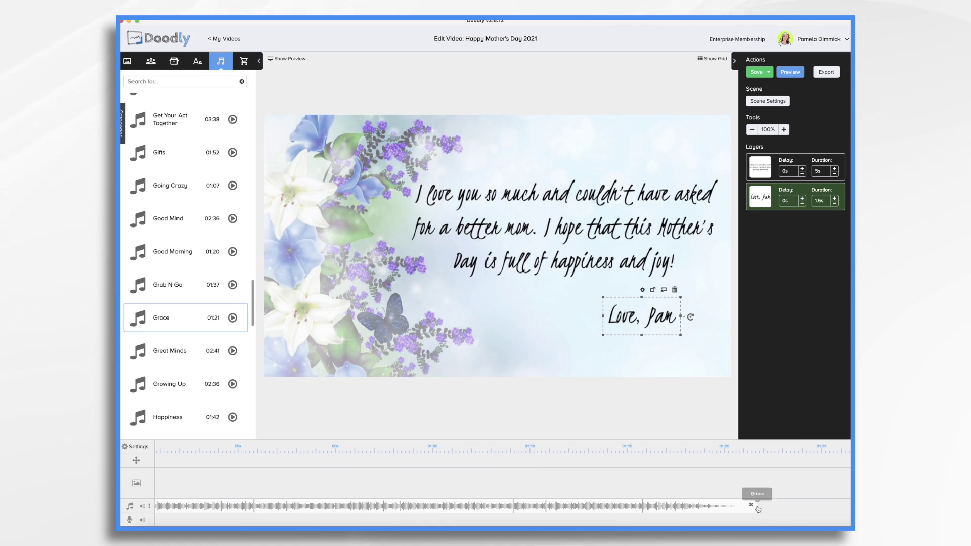
Shorten the end of the Grace clip and move the playhead back to about 8 seconds.
{"action": "left_click_drag", "start_coordinate": [758, 506], "coordinate": [190, 513]}
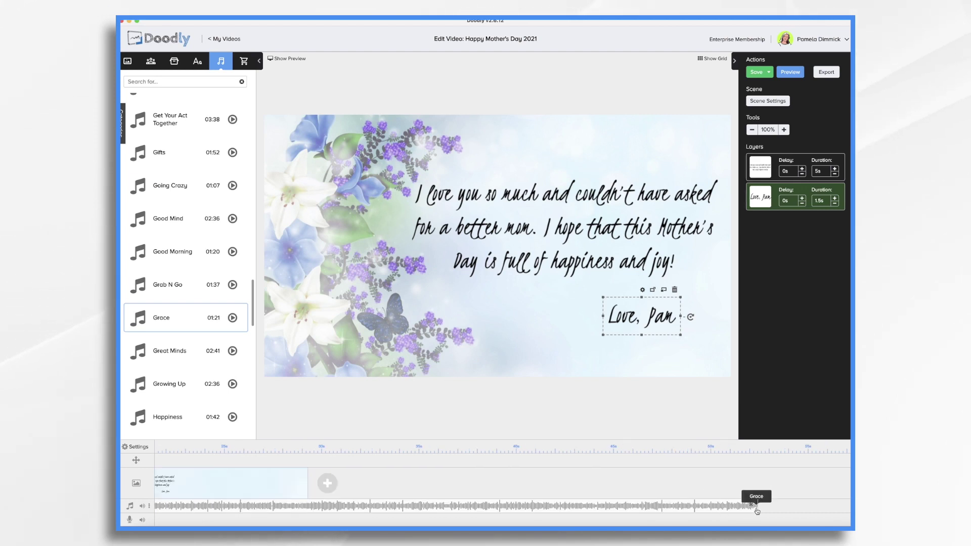
{"action": "left_click_drag", "start_coordinate": [758, 507], "coordinate": [345, 507]}
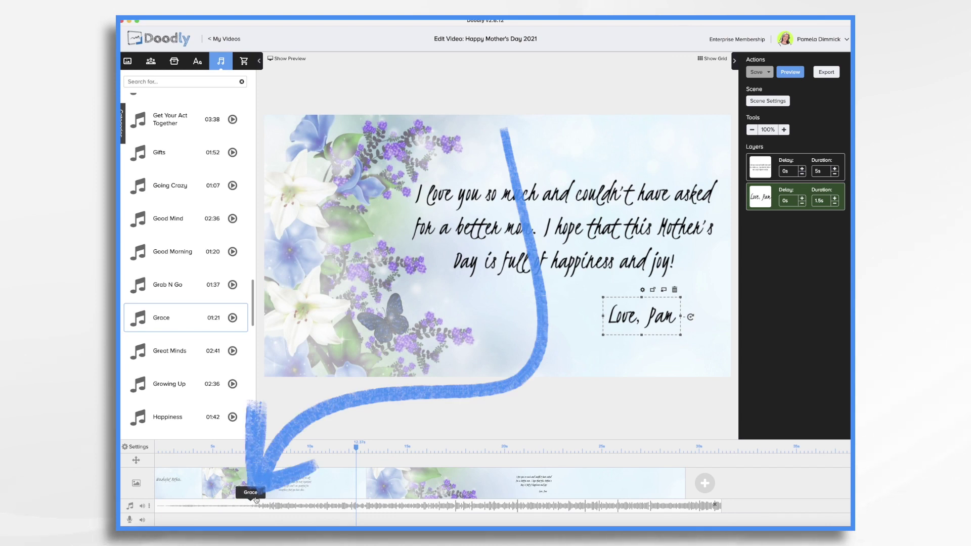
{"action": "left_click_drag", "start_coordinate": [357, 447], "coordinate": [295, 448]}
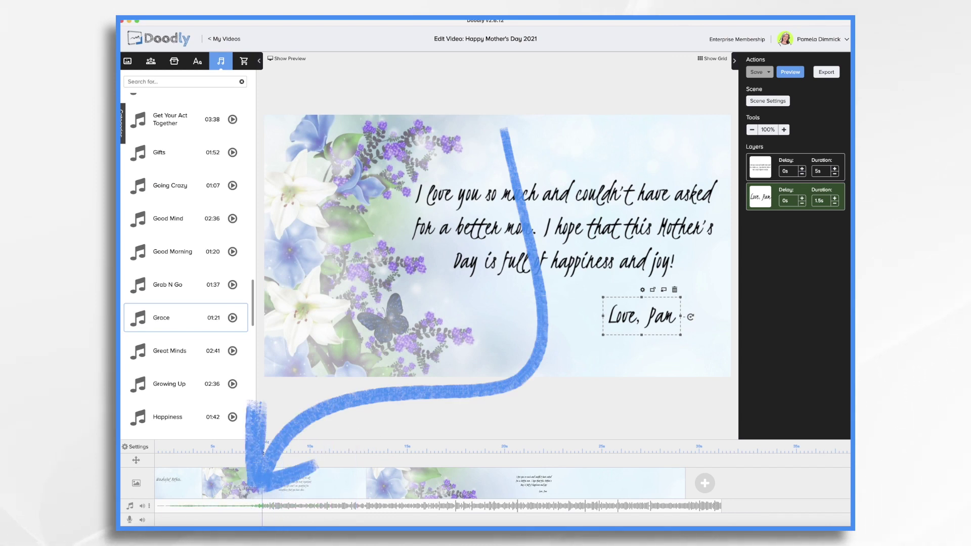
{"action": "left_click_drag", "start_coordinate": [263, 453], "coordinate": [256, 454]}
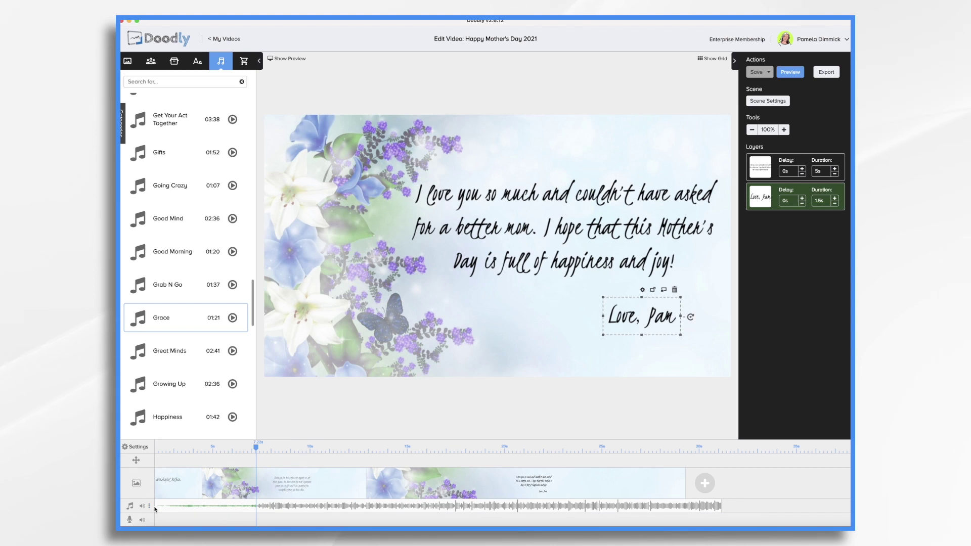
Trim the start of the Grace music and place the clip at the video's start.
{"action": "scroll", "coordinate": [157, 506], "scroll_direction": "left", "scroll_amount": 3}
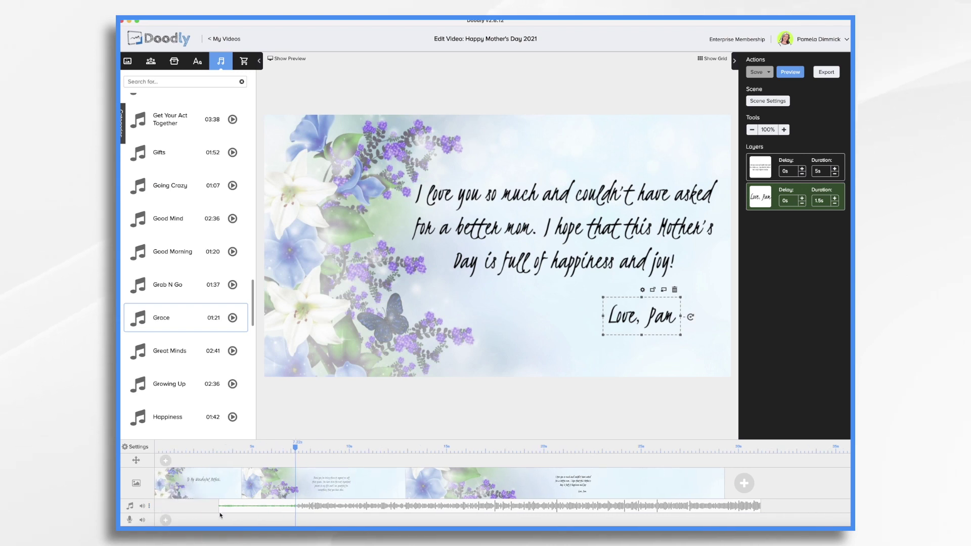
{"action": "left_click_drag", "start_coordinate": [221, 515], "coordinate": [289, 520]}
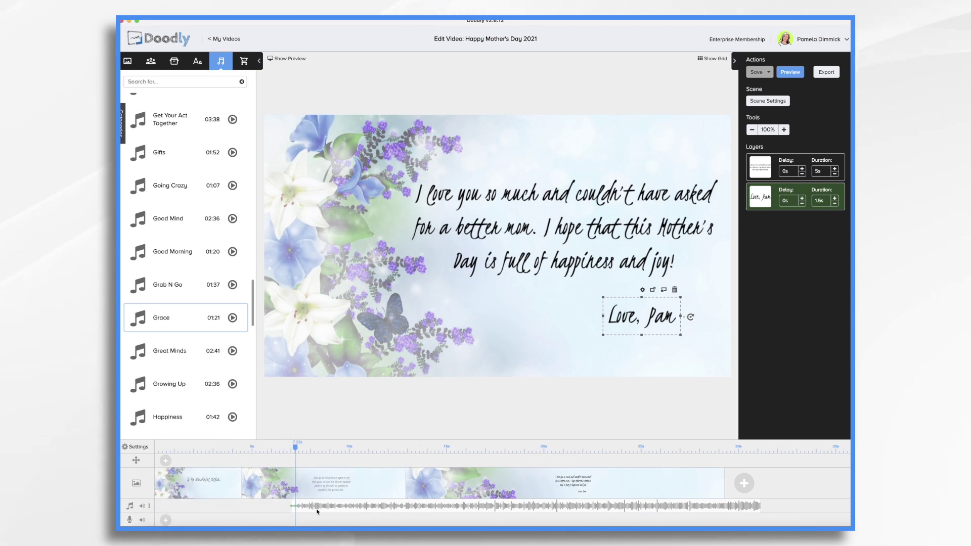
{"action": "left_click_drag", "start_coordinate": [334, 507], "coordinate": [267, 508]}
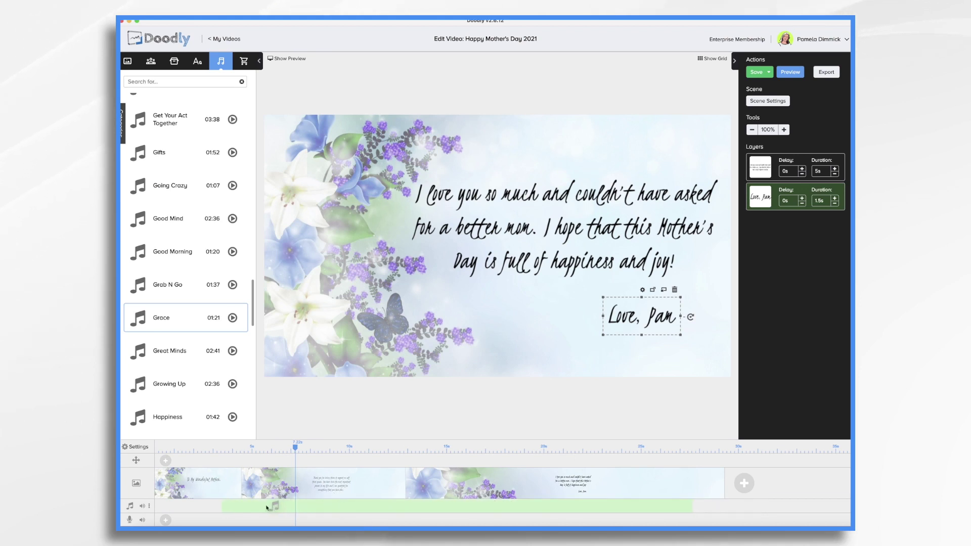
{"action": "left_click_drag", "start_coordinate": [206, 508], "coordinate": [210, 508]}
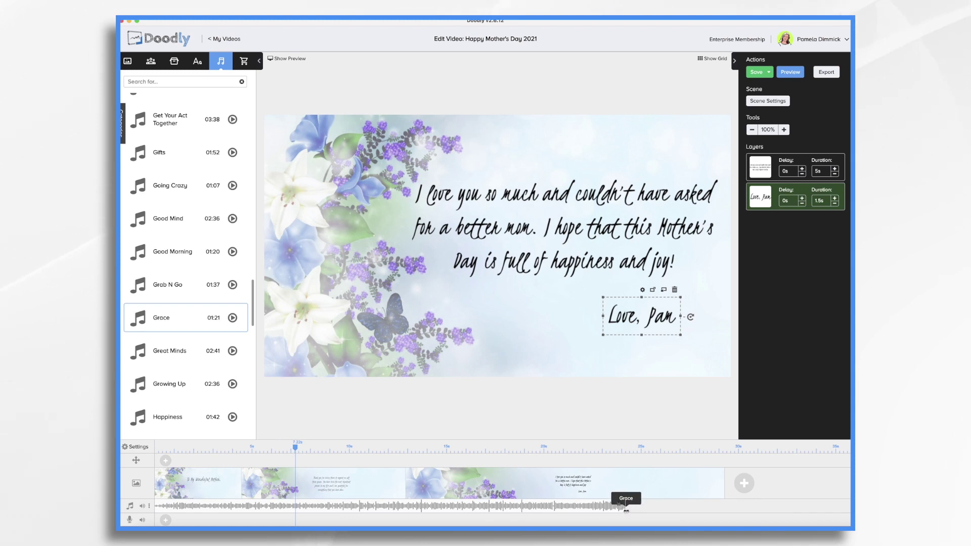
Extend the Grace music to the end of the scenes with a longer fade-out and a fade-in.
{"action": "left_click_drag", "start_coordinate": [626, 511], "coordinate": [726, 517]}
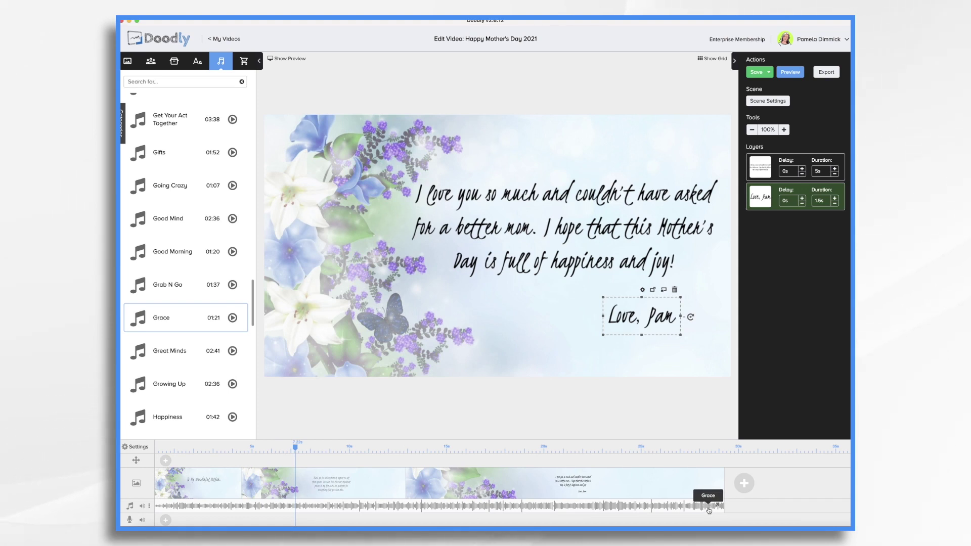
{"action": "right_click", "coordinate": [709, 510]}
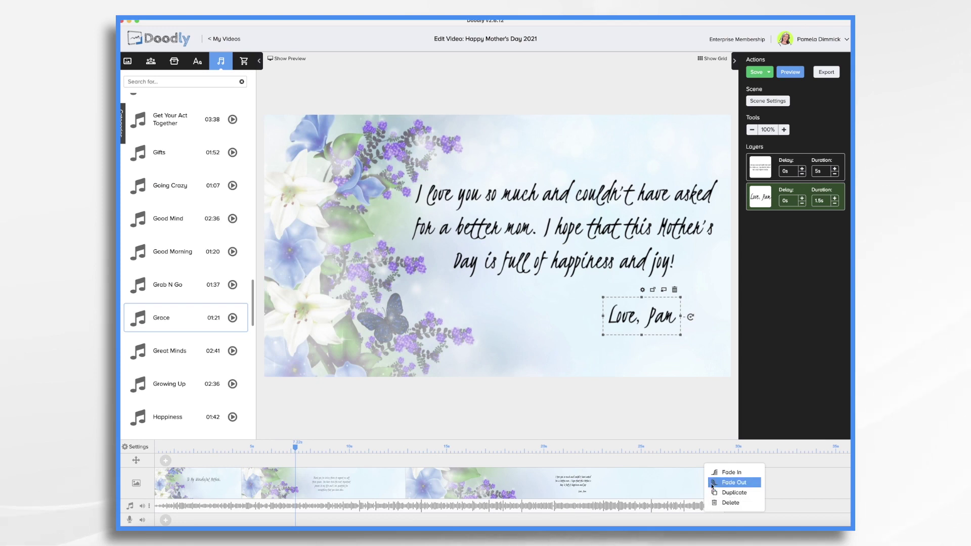
{"action": "left_click", "coordinate": [731, 483]}
{"action": "left_click_drag", "start_coordinate": [705, 505], "coordinate": [590, 502]}
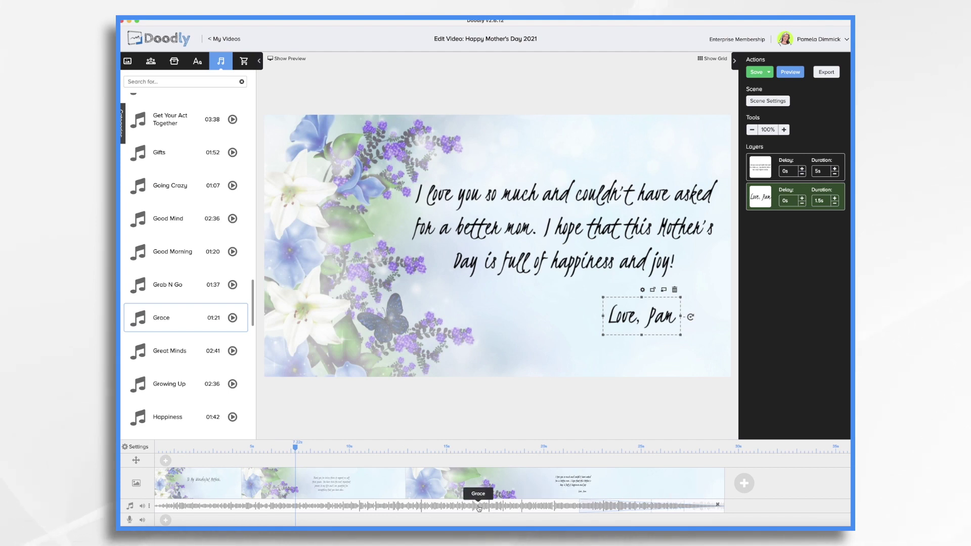
{"action": "right_click", "coordinate": [164, 504]}
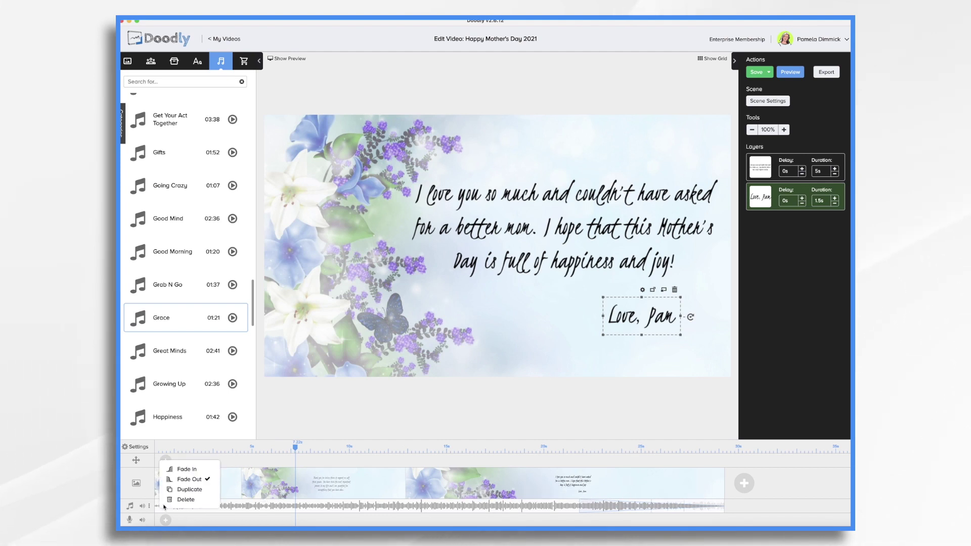
{"action": "left_click", "coordinate": [183, 470]}
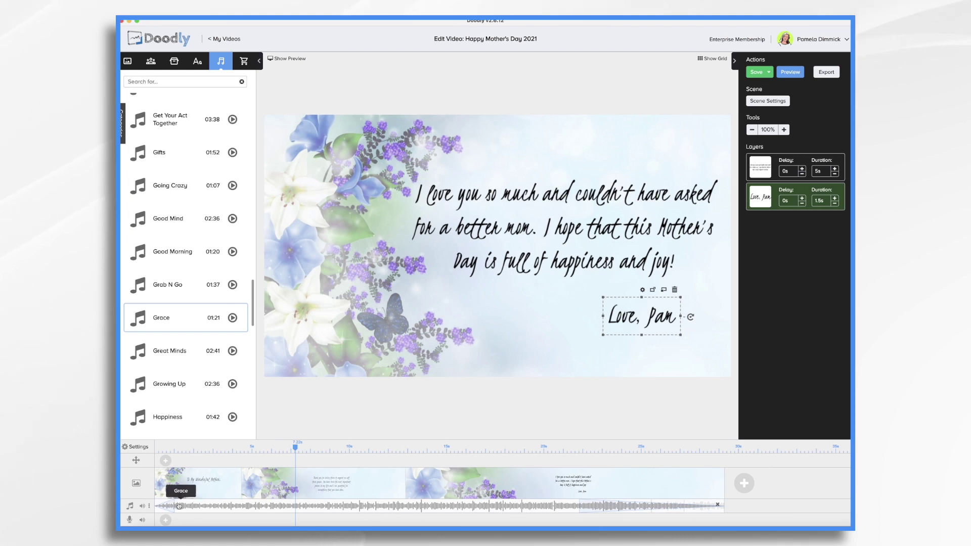
Set the Grace background music volume to 37%.
{"action": "left_click", "coordinate": [143, 506]}
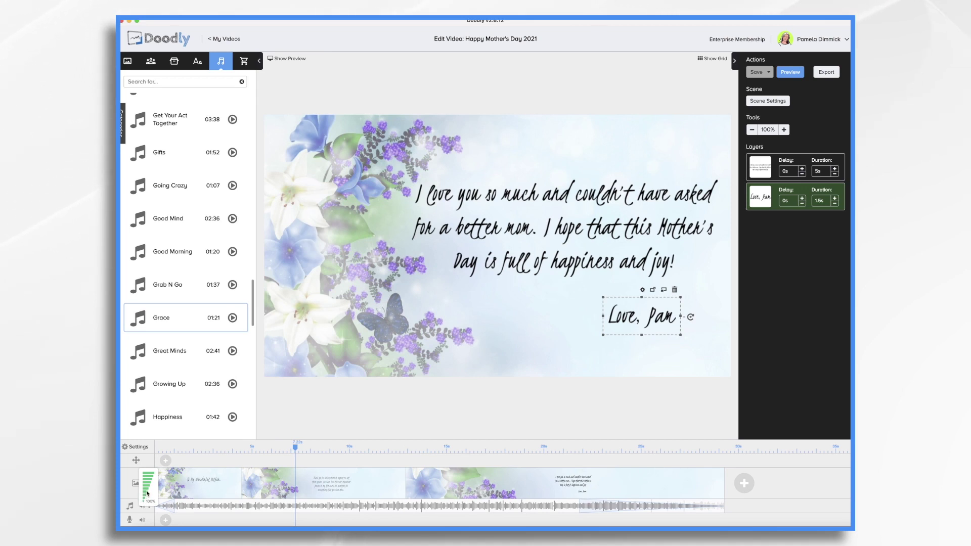
{"action": "left_click", "coordinate": [148, 493]}
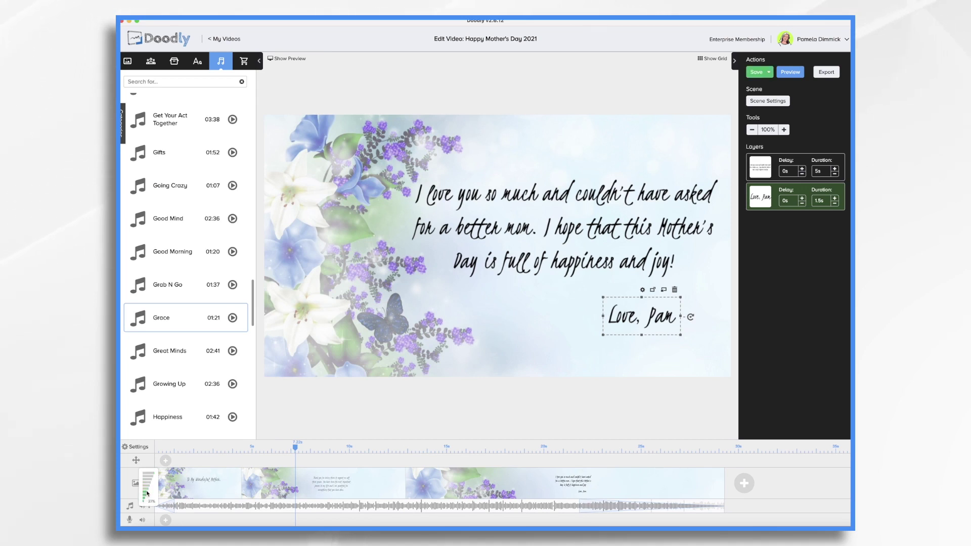
{"action": "left_click", "coordinate": [795, 74]}
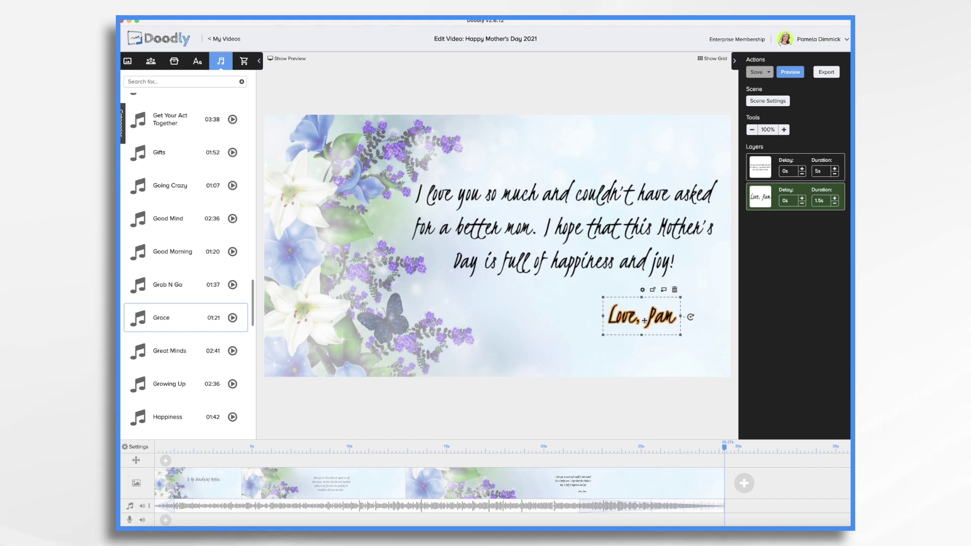
Give the 'Love, Pam' layer a 1.5s delay and stretch the Grace music to the video's end.
{"action": "left_click", "coordinate": [802, 198]}
{"action": "left_click", "coordinate": [803, 199]}
{"action": "left_click", "coordinate": [803, 198]}
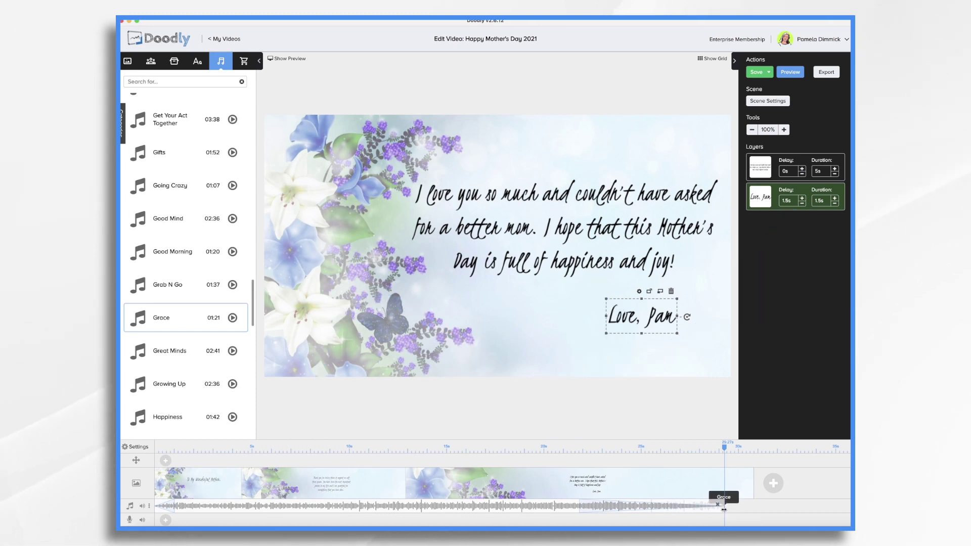
{"action": "left_click_drag", "start_coordinate": [724, 510], "coordinate": [753, 512]}
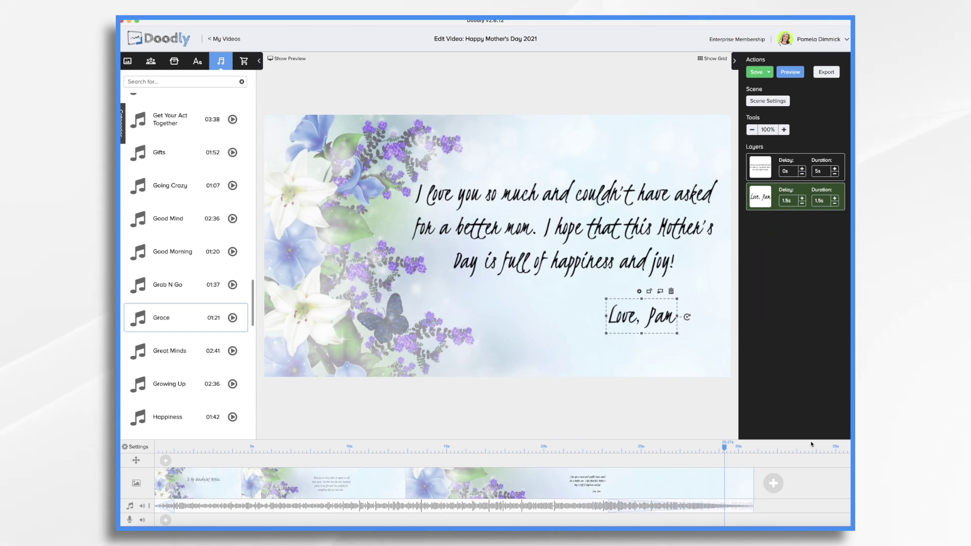